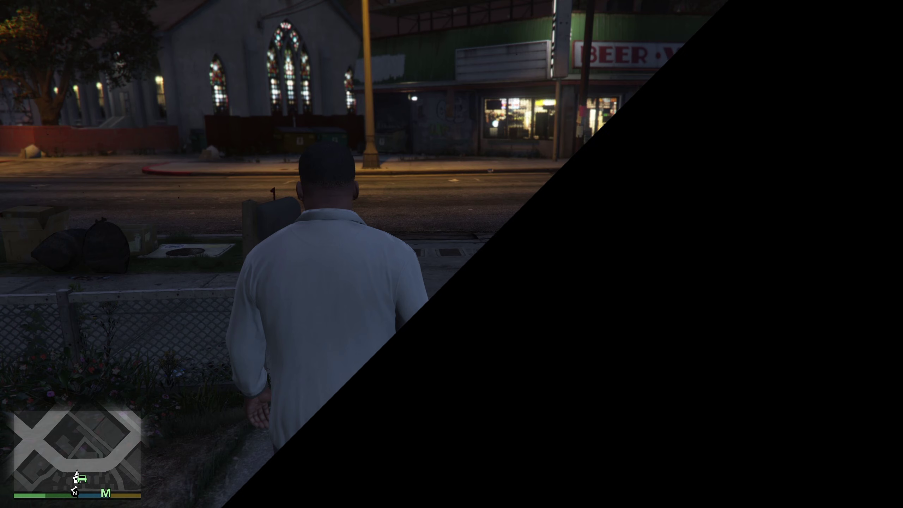
# Step: Open GTA V's Graphics settings and select Screen Type (Windowed Borderless, 2560 x 1440)
pyautogui.press('Escape')
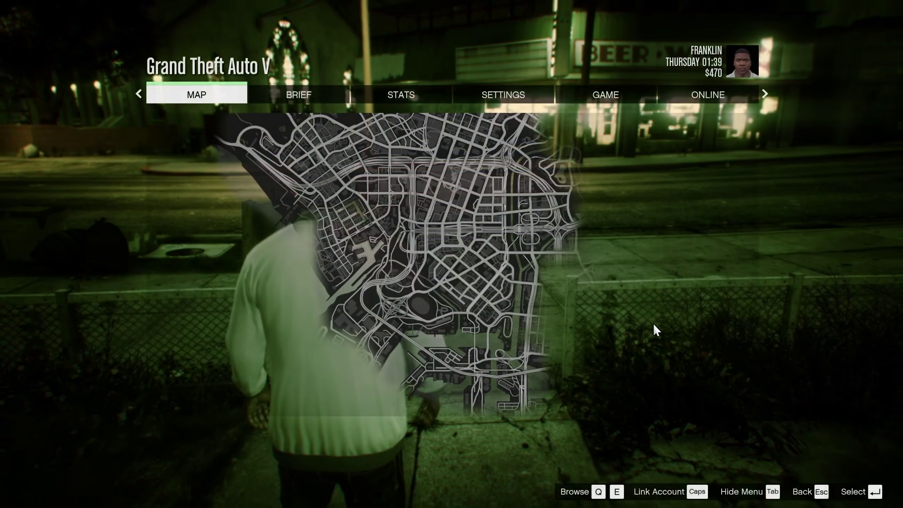
pyautogui.click(508, 99)
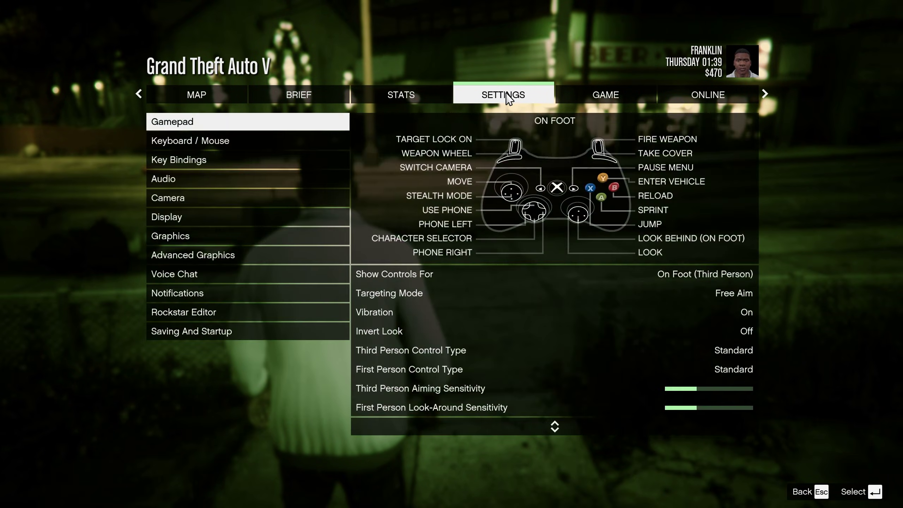
pyautogui.click(322, 219)
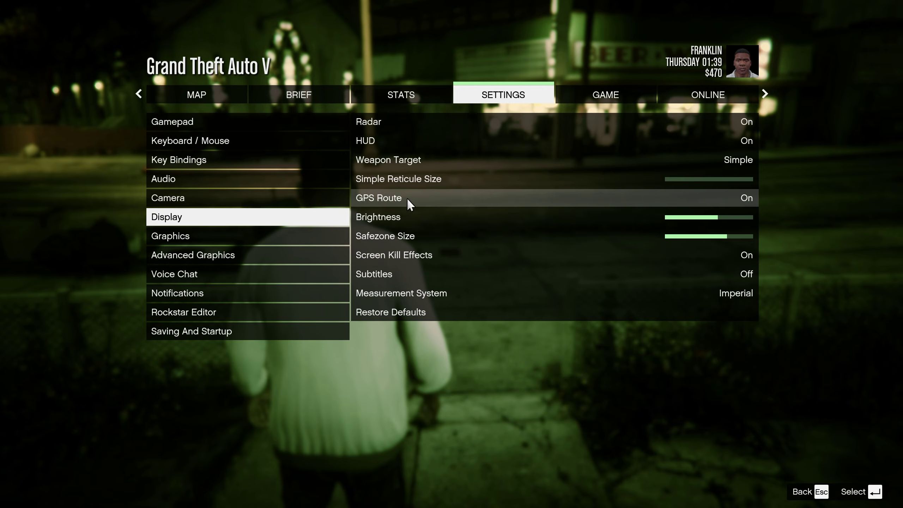
pyautogui.click(270, 234)
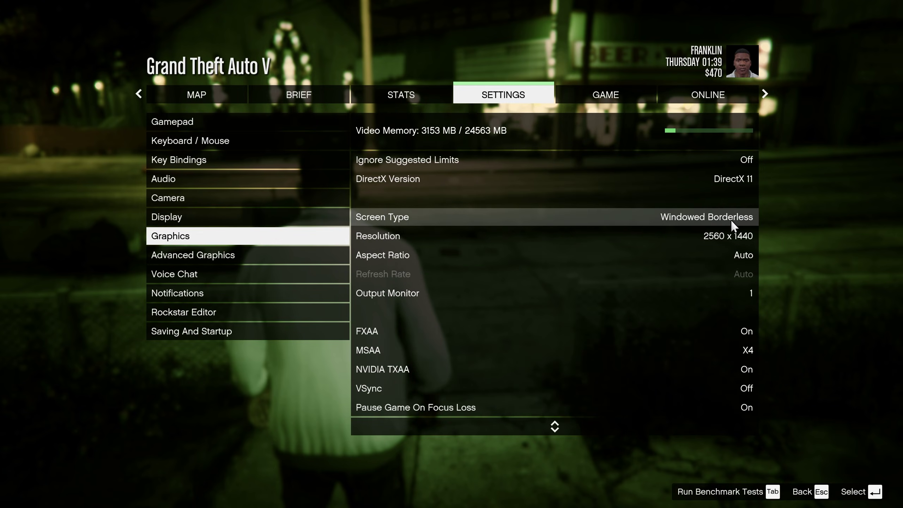
pyautogui.click(717, 219)
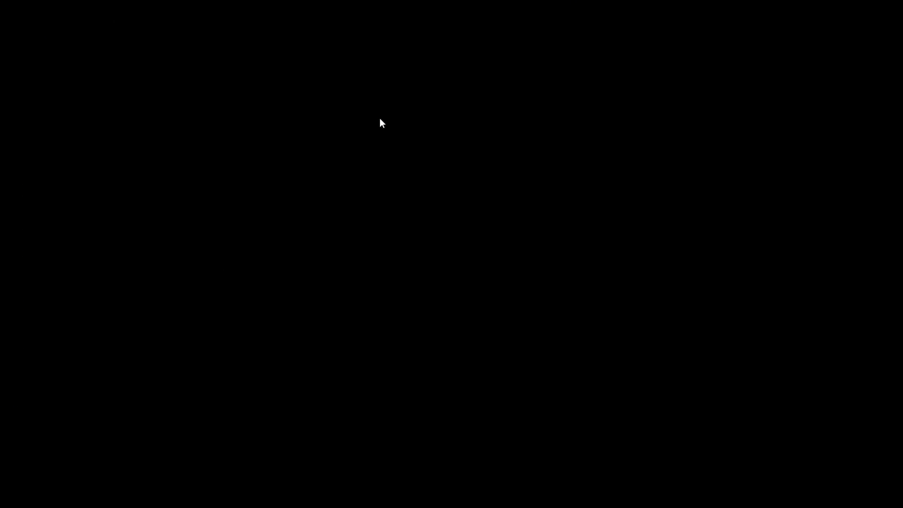
# Step: Launch NVIDIA Control Panel from the desktop's full classic context menu
pyautogui.rightClick(379, 118)
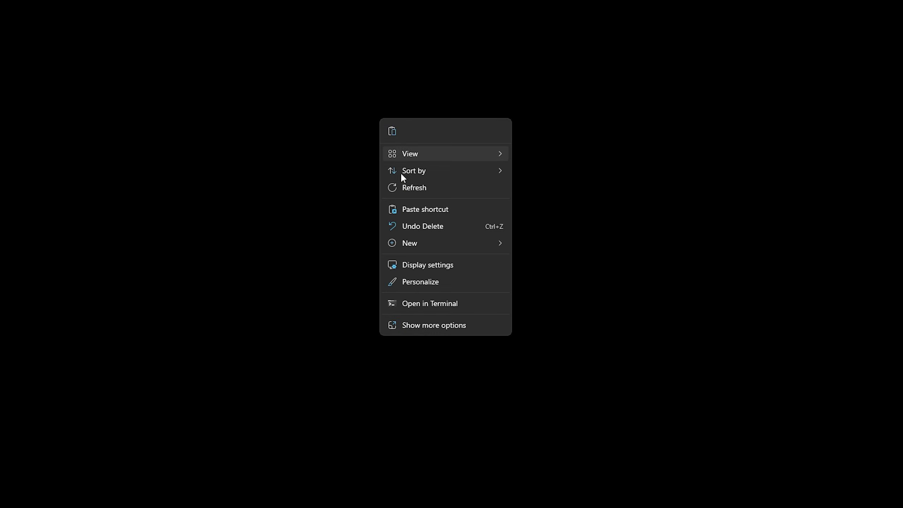
pyautogui.click(415, 326)
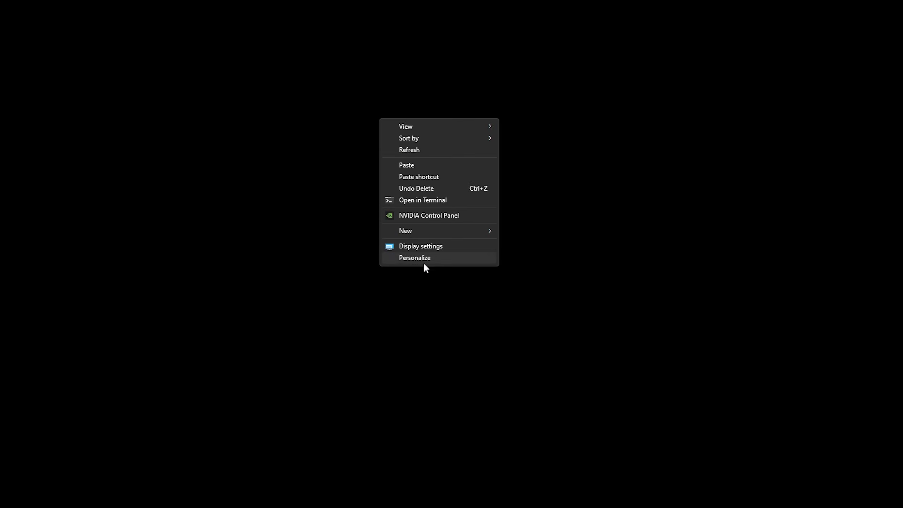
pyautogui.click(442, 220)
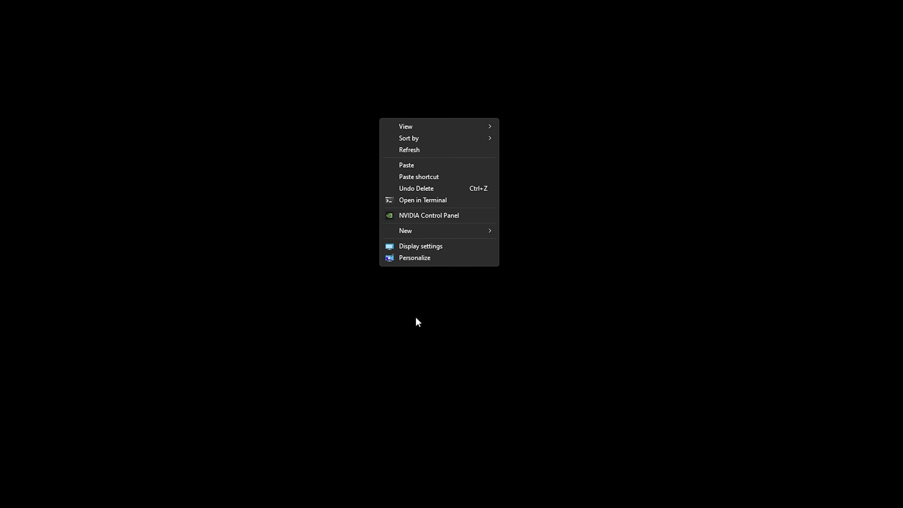
pyautogui.click(442, 216)
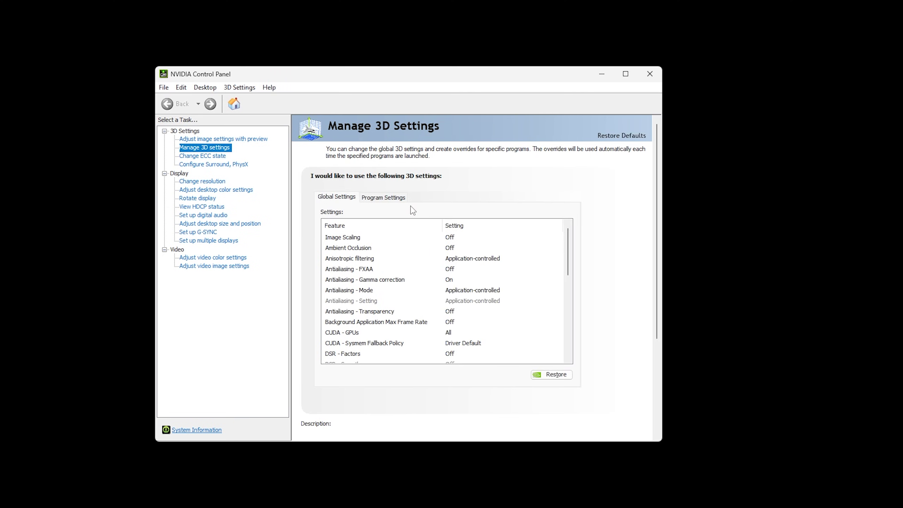
# Step: Select Grand Theft Auto V Launcher under Manage 3D Settings' Program Settings
pyautogui.click(391, 199)
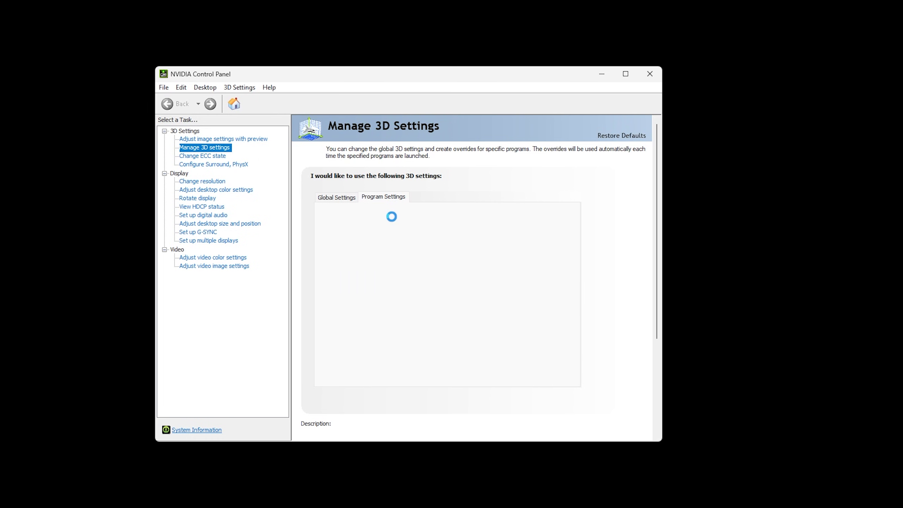
pyautogui.click(430, 225)
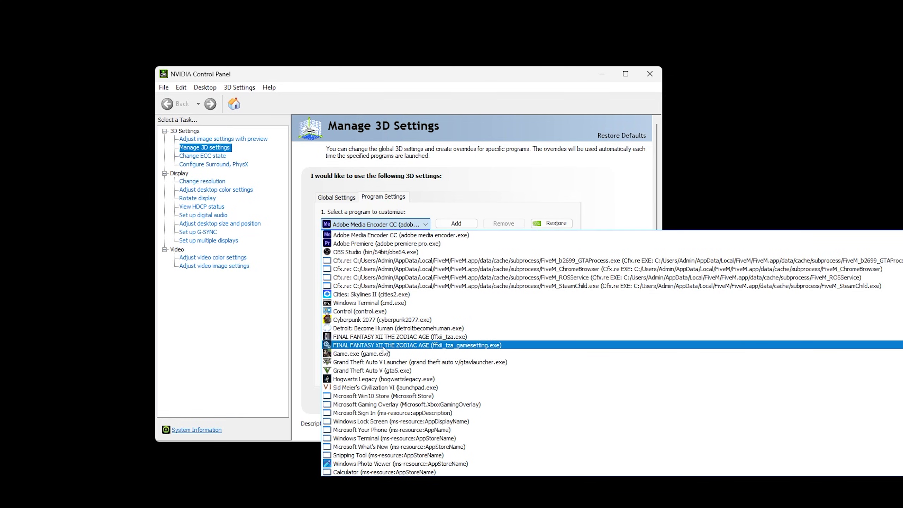
pyautogui.click(378, 363)
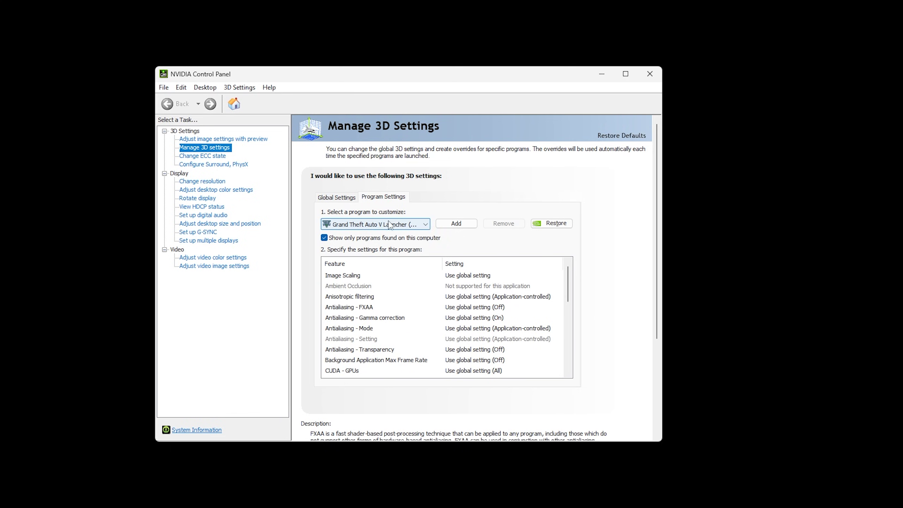
# Step: Set the launcher's Background Application Max Frame Rate to 60 FPS and Max Frame Rate to 150 FPS
pyautogui.click(497, 361)
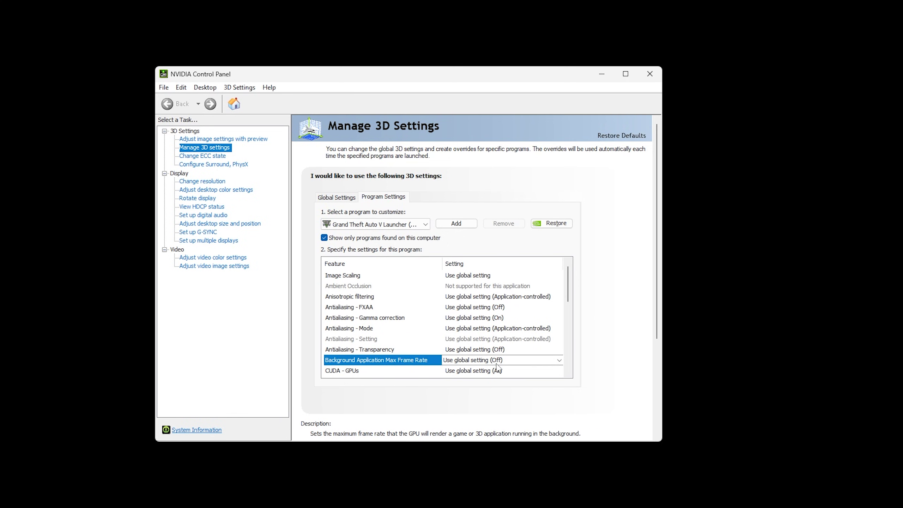
pyautogui.click(497, 361)
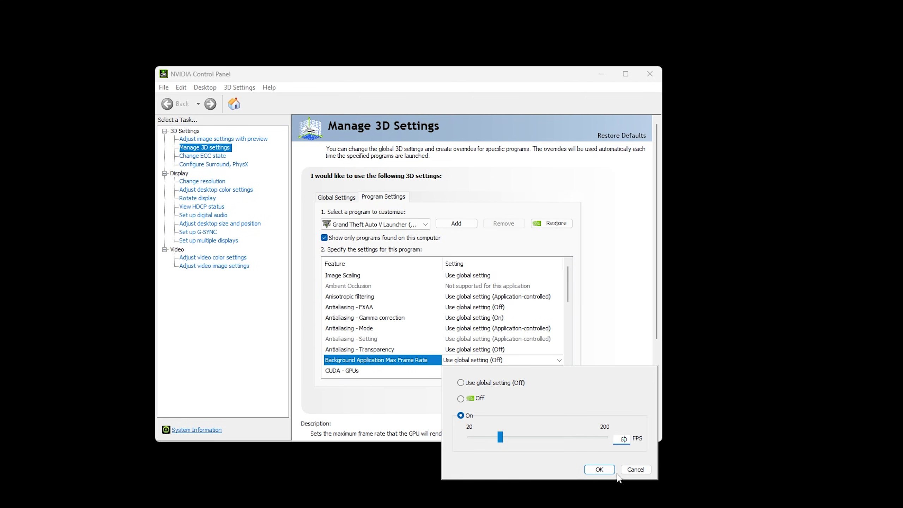
pyautogui.click(599, 470)
pyautogui.moveTo(568, 298); pyautogui.dragTo(569, 324)
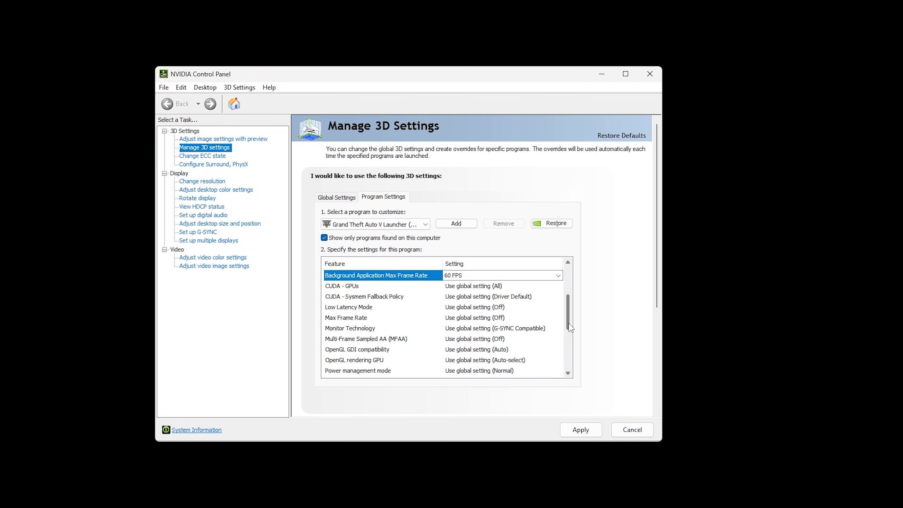
pyautogui.click(493, 321)
pyautogui.click(493, 321)
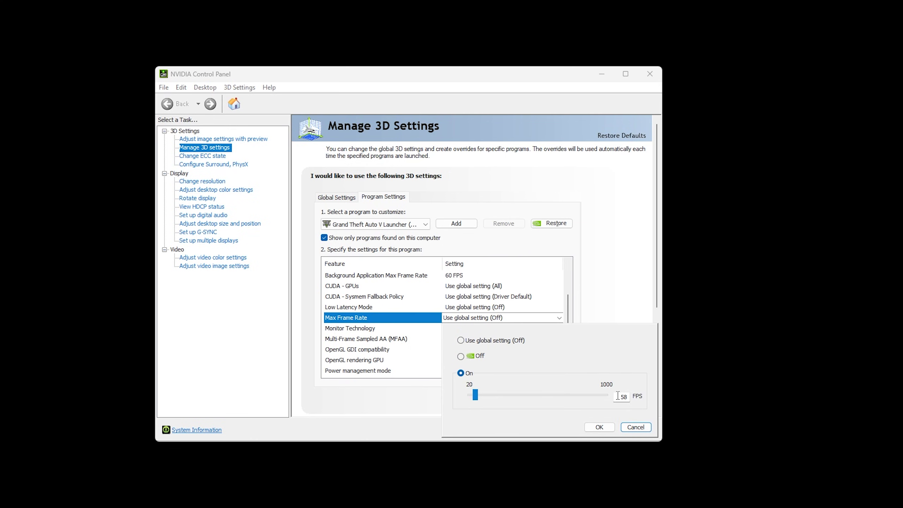
pyautogui.write('150')
pyautogui.click(599, 427)
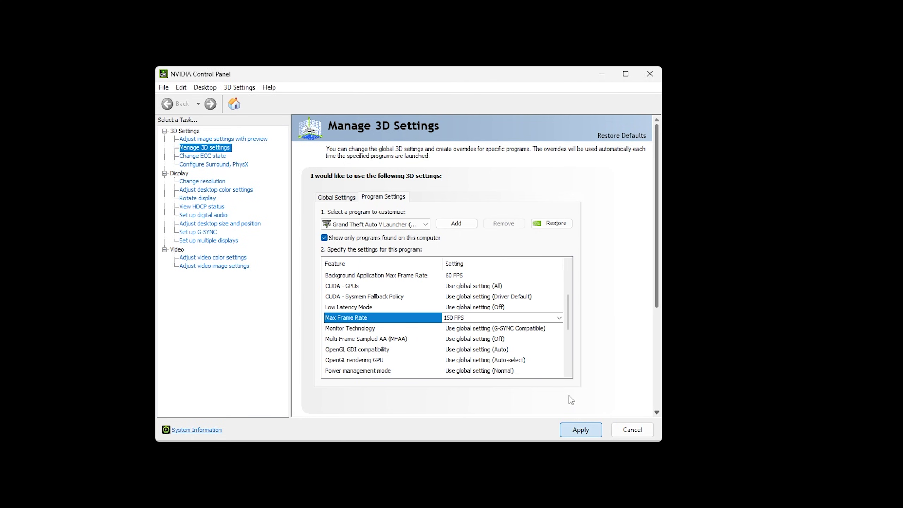
# Step: Apply the launcher caps, then give gta5.exe a 60 FPS background frame-rate cap
pyautogui.click(390, 224)
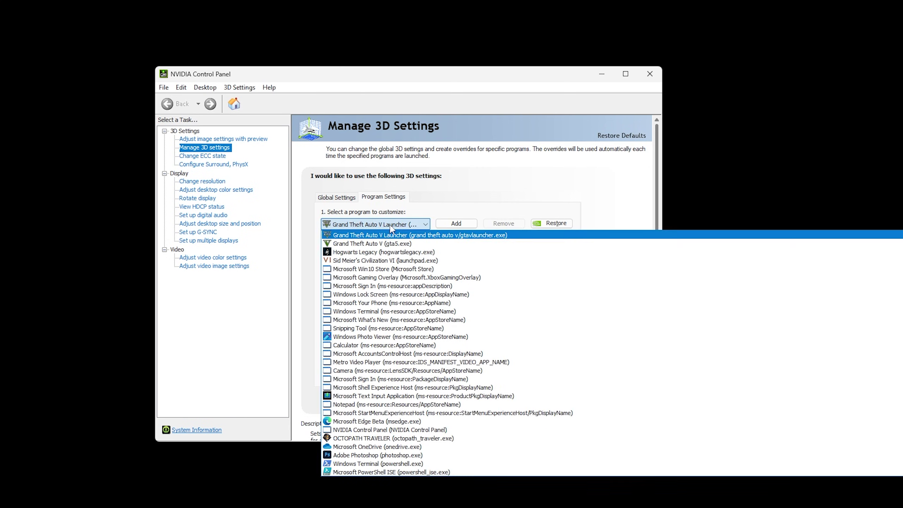
pyautogui.click(391, 244)
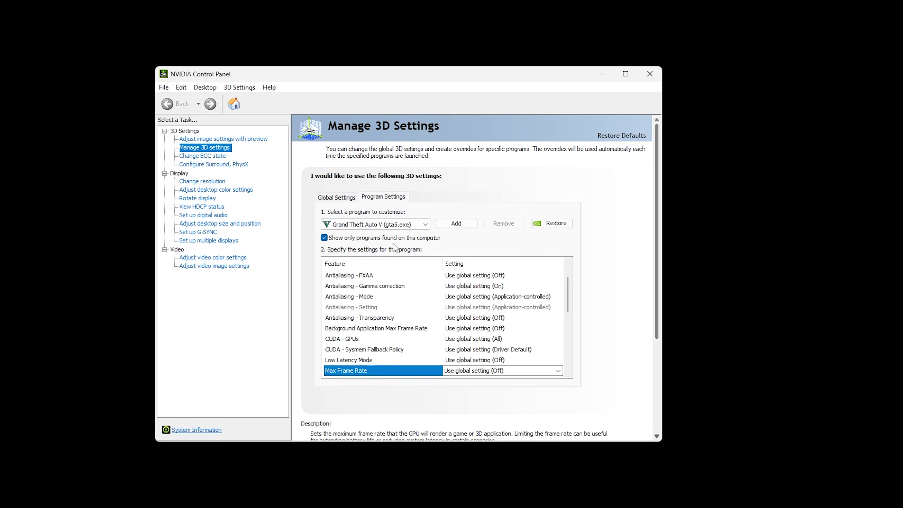
pyautogui.click(499, 329)
pyautogui.click(501, 329)
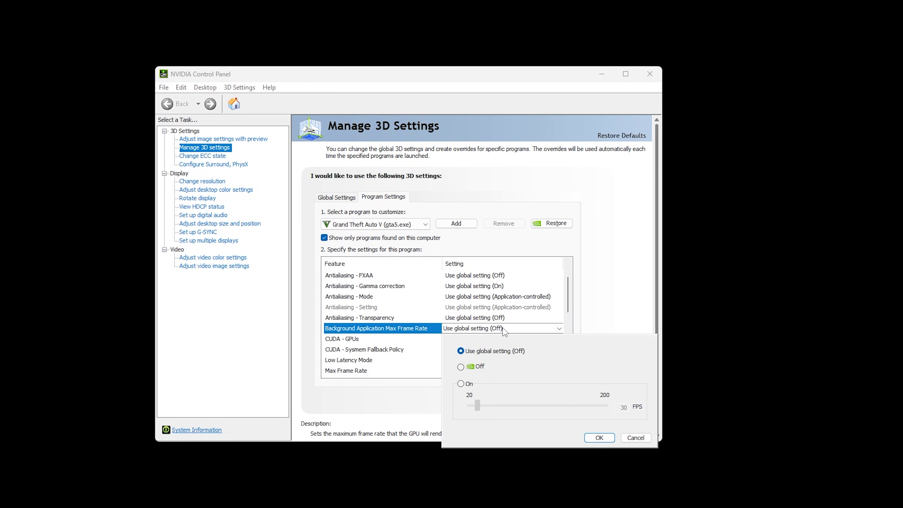
pyautogui.click(466, 383)
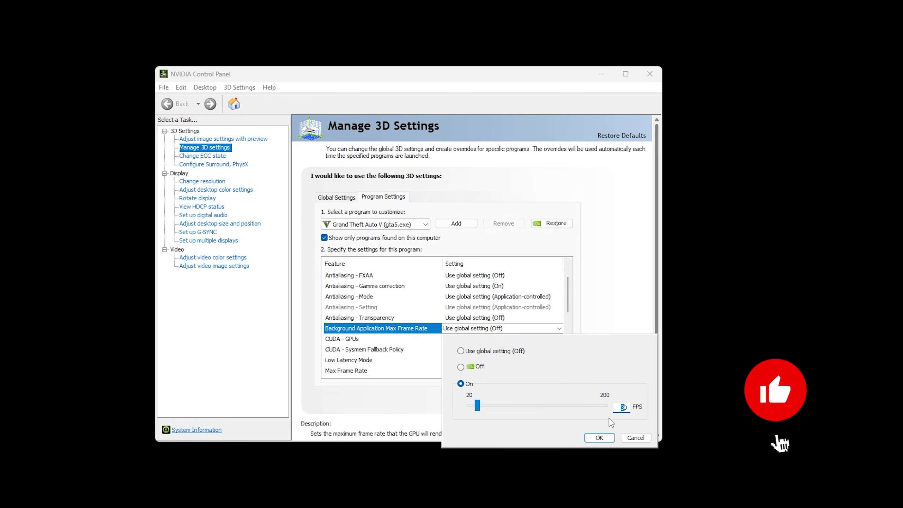
pyautogui.write('60')
pyautogui.click(598, 437)
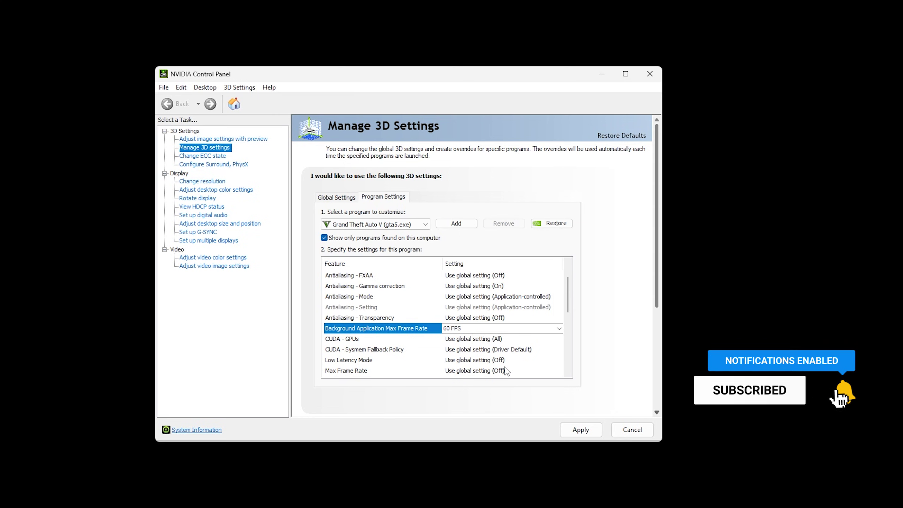
# Step: Set gta5.exe's Max Frame Rate to 150 FPS and apply the changes
pyautogui.click(485, 371)
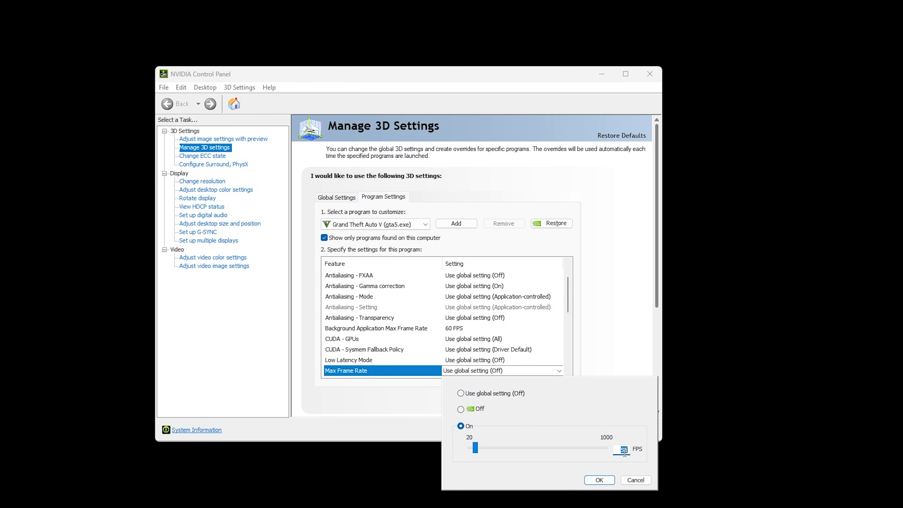
pyautogui.click(602, 477)
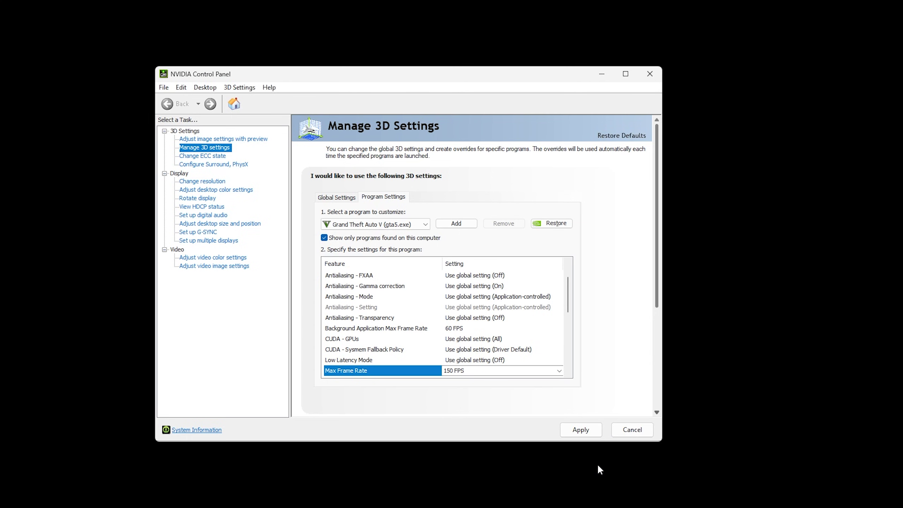
pyautogui.click(590, 430)
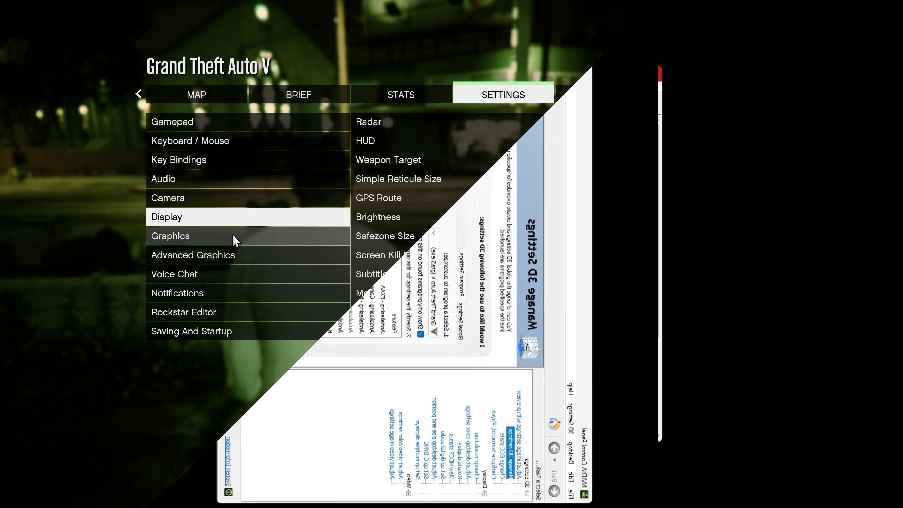
pyautogui.click(288, 238)
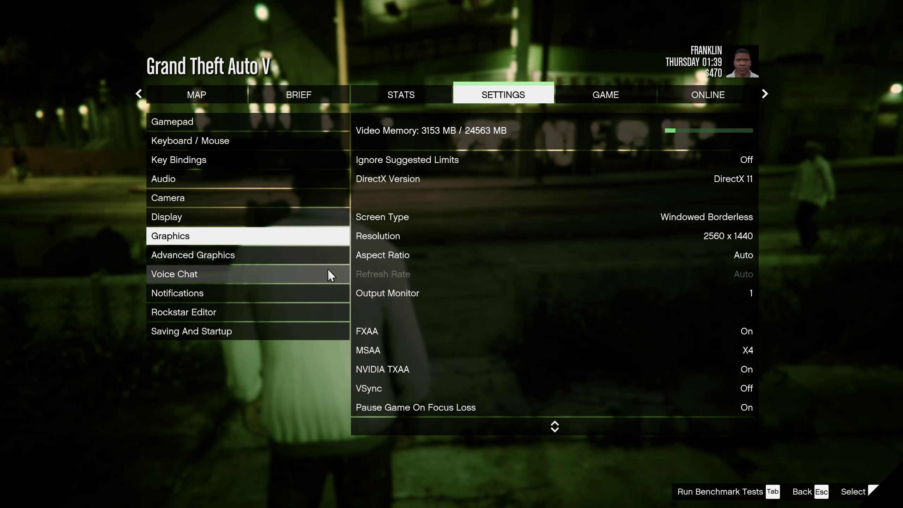
# Step: Run the Grand Theft Auto V benchmark tests and confirm the alert
pyautogui.click(750, 494)
pyautogui.press('Return')
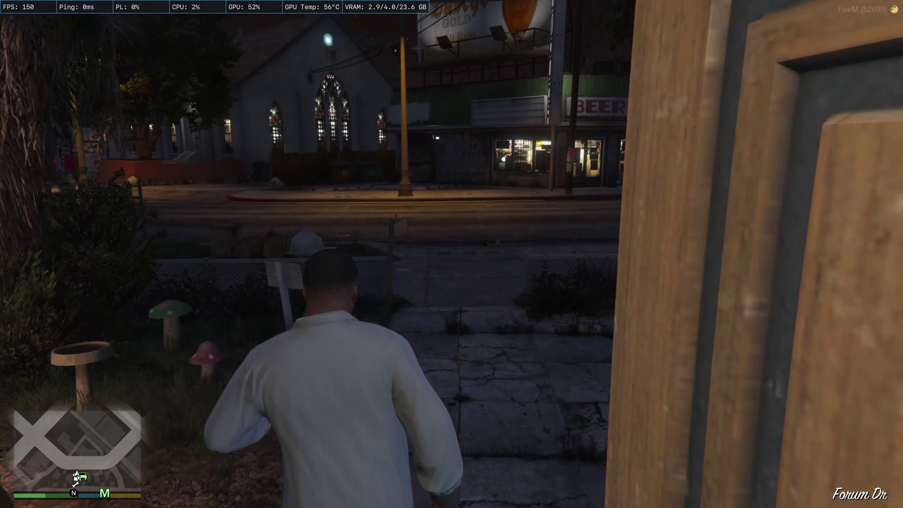
# Step: Walk toward the street, then review FiveM's Graphics and Advanced Graphics settings
pyautogui.press('w')
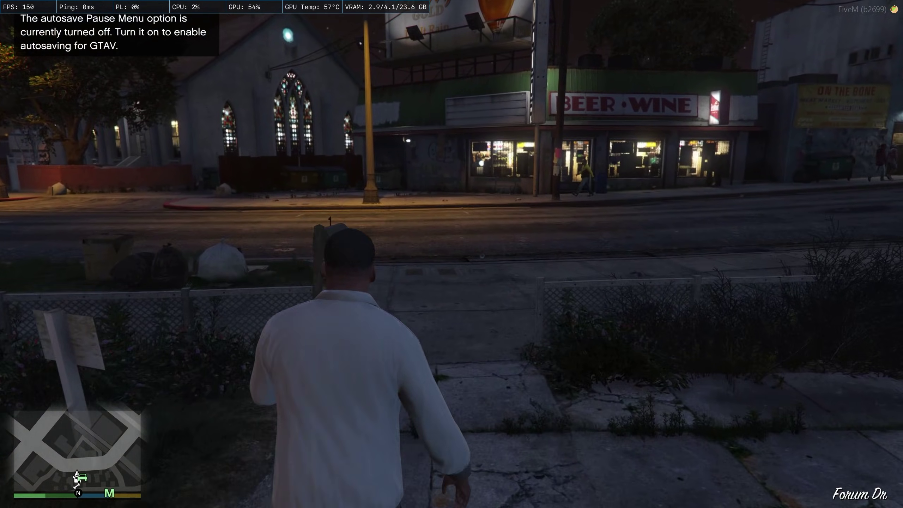
pyautogui.press('w')
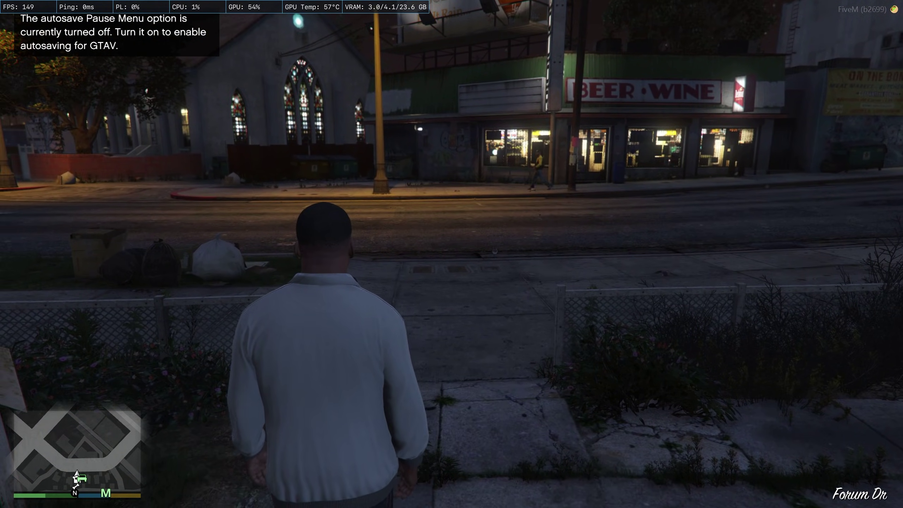
pyautogui.press('Escape')
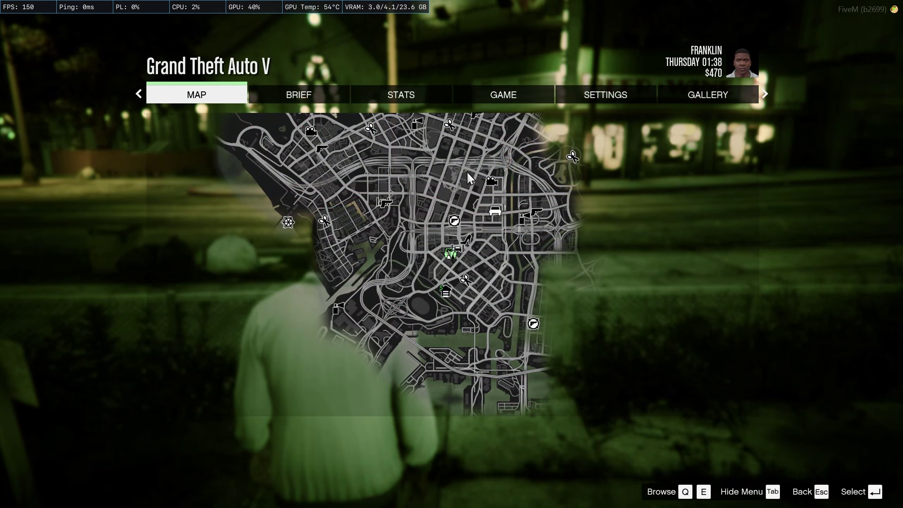
pyautogui.click(594, 99)
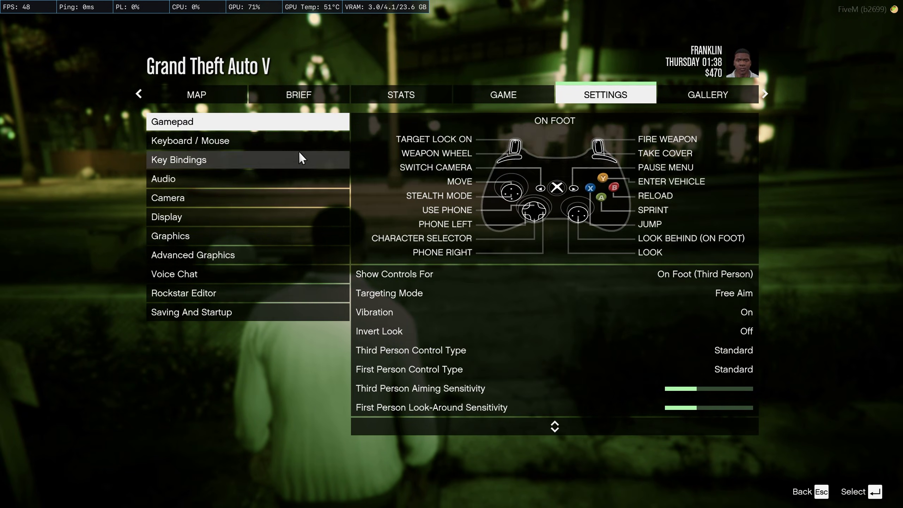
pyautogui.click(290, 239)
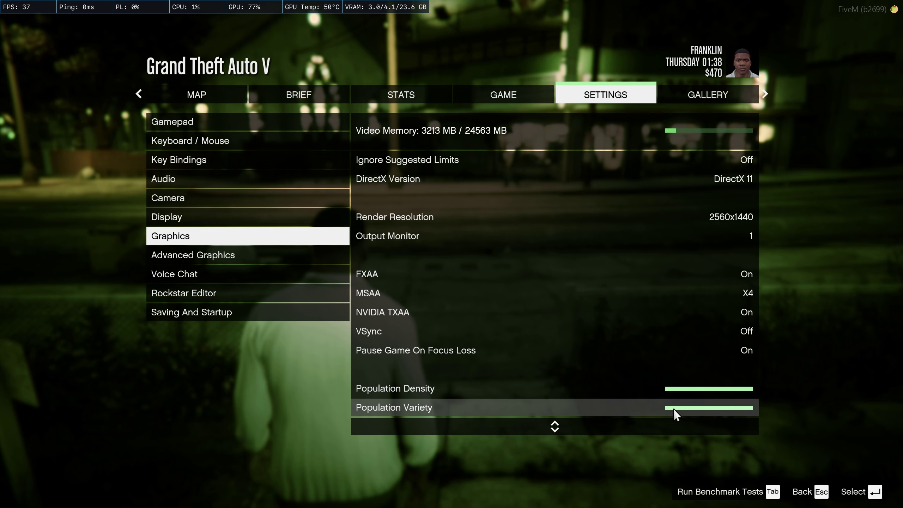
pyautogui.click(305, 256)
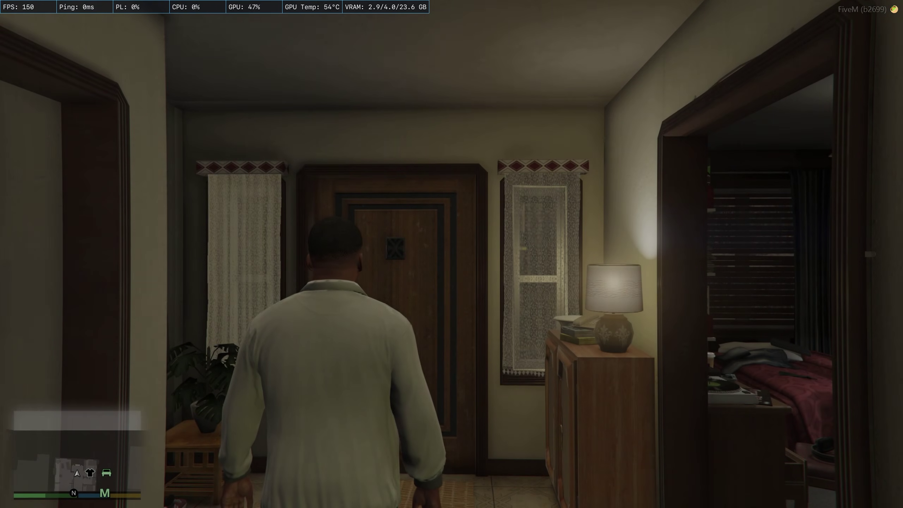
# Step: Walk out the front door across the yard watching the FPS, then quit the game
pyautogui.press('w')
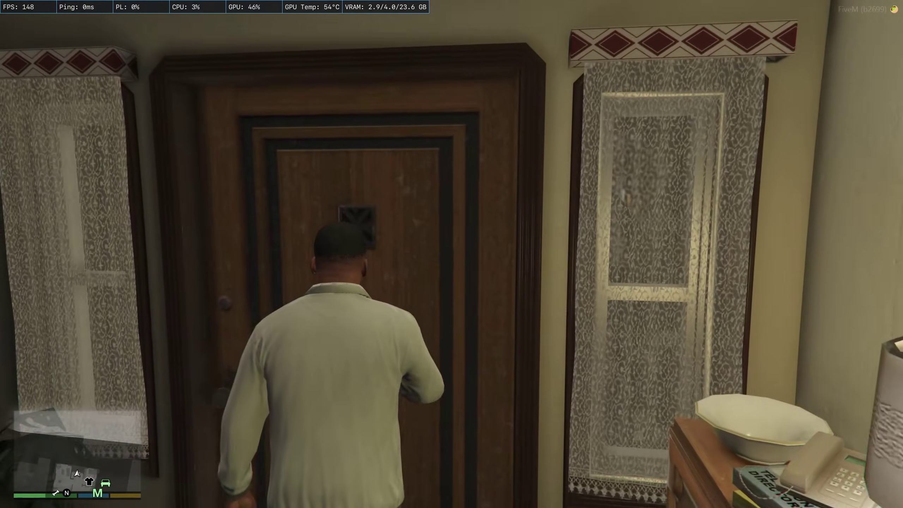
pyautogui.press('w')
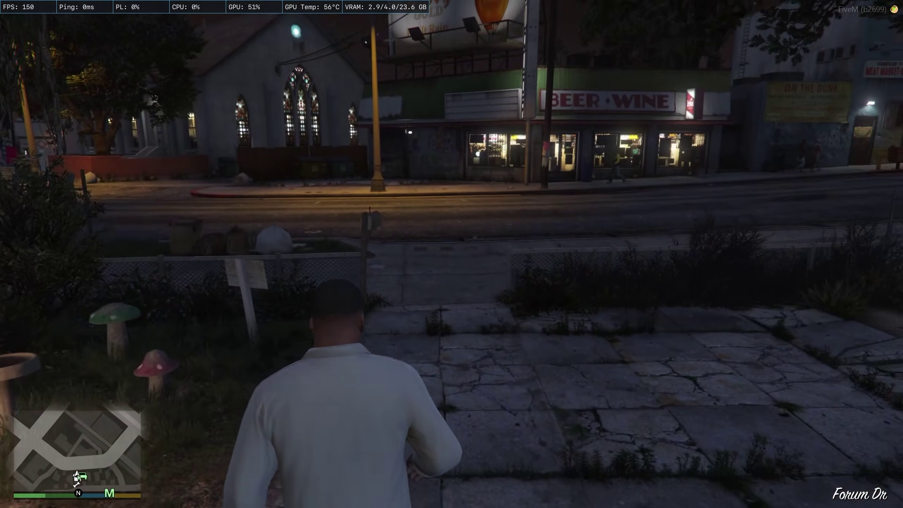
pyautogui.press('w')
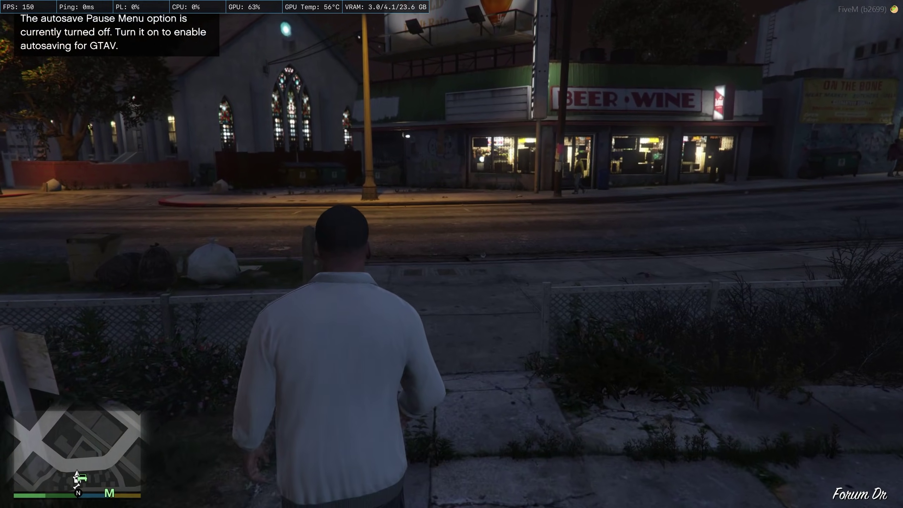
pyautogui.press('w')
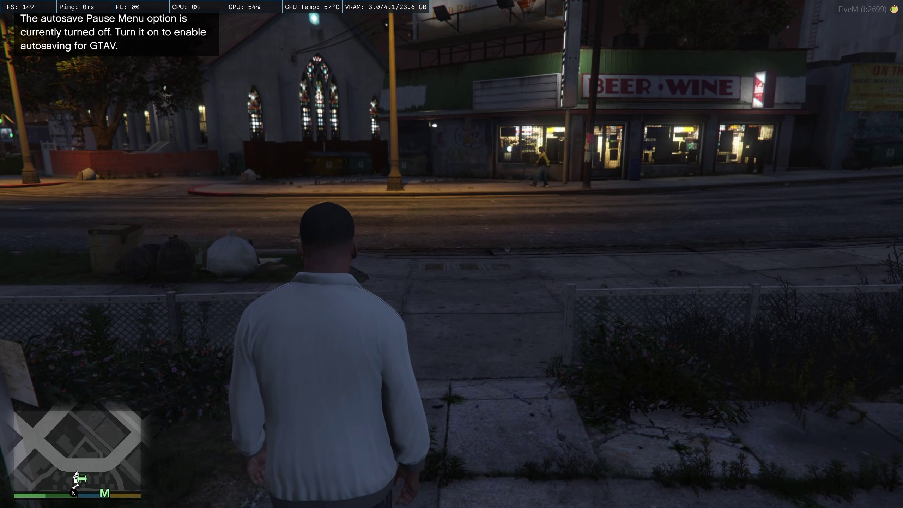
pyautogui.press('Escape')
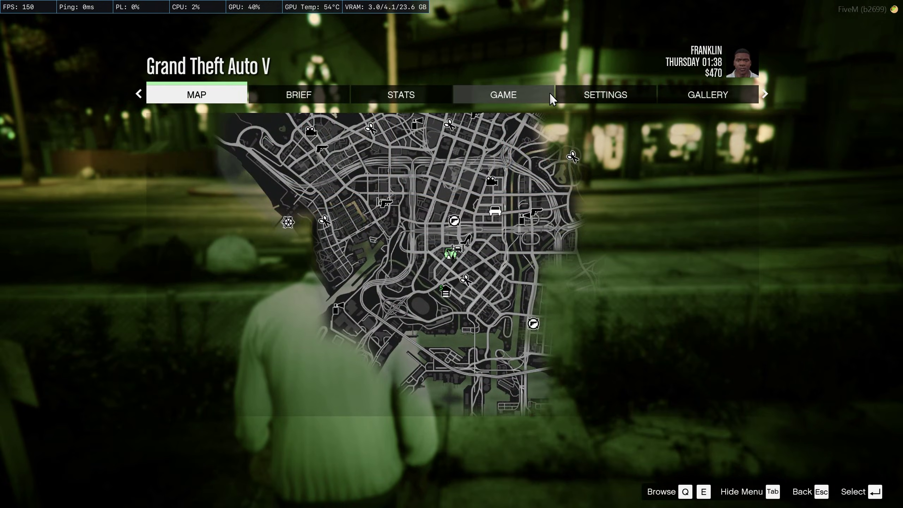
pyautogui.hotkey('alt', 'F4')
pyautogui.press('Return')
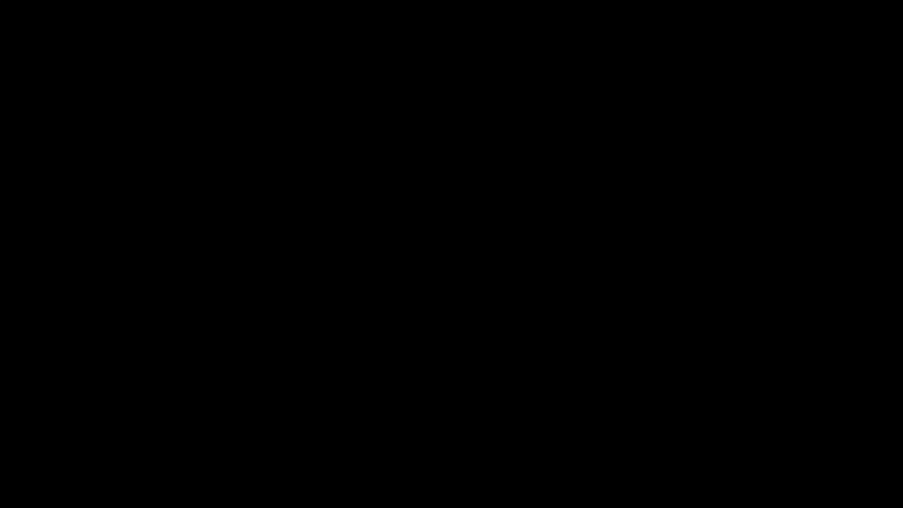
# Step: Reopen NVIDIA Control Panel and start adding a program on the Program Settings tab
pyautogui.rightClick(329, 74)
pyautogui.click(381, 180)
pyautogui.click(376, 131)
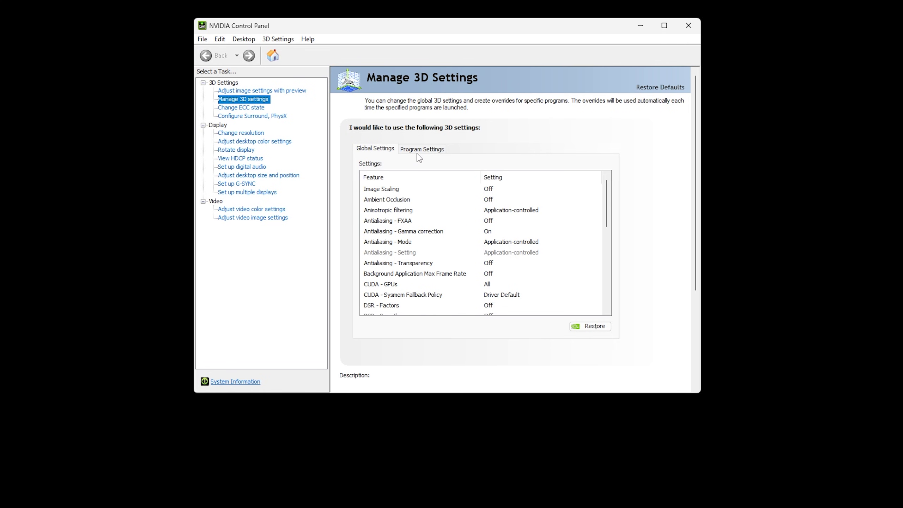
pyautogui.click(431, 152)
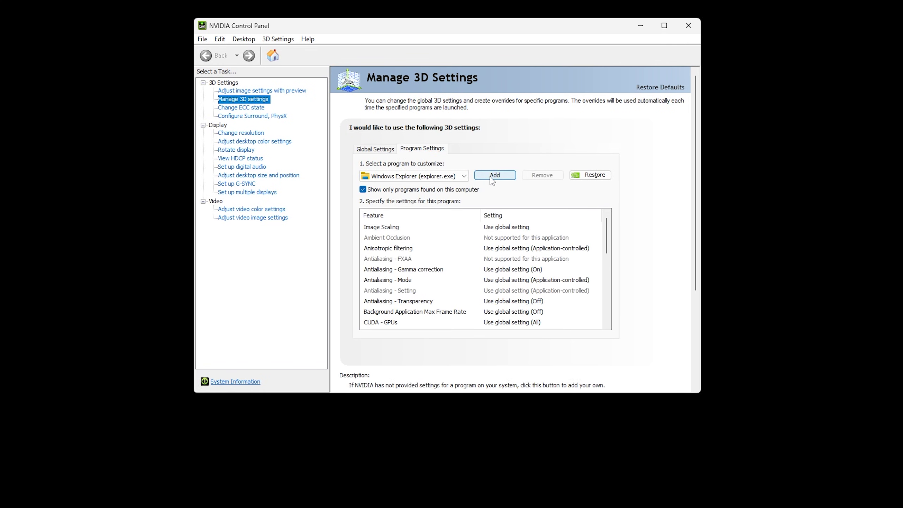
pyautogui.click(493, 175)
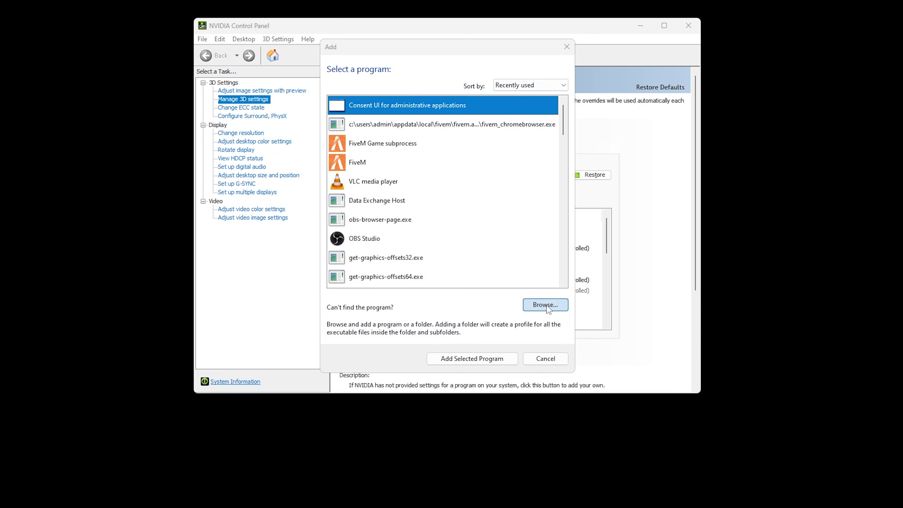
# Step: Browse to C:\Users\<user>\AppData\Local\FiveM and add FiveM.exe as the program to customize
pyautogui.click(545, 305)
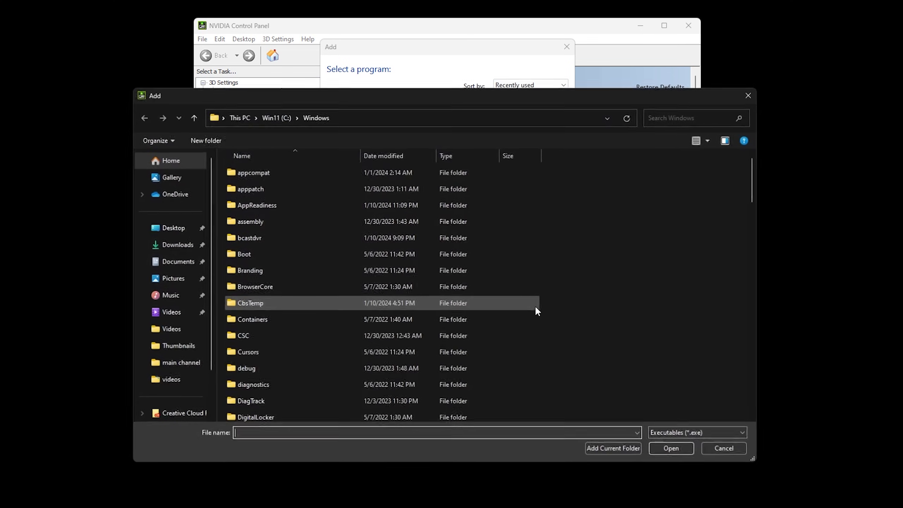
pyautogui.click(273, 116)
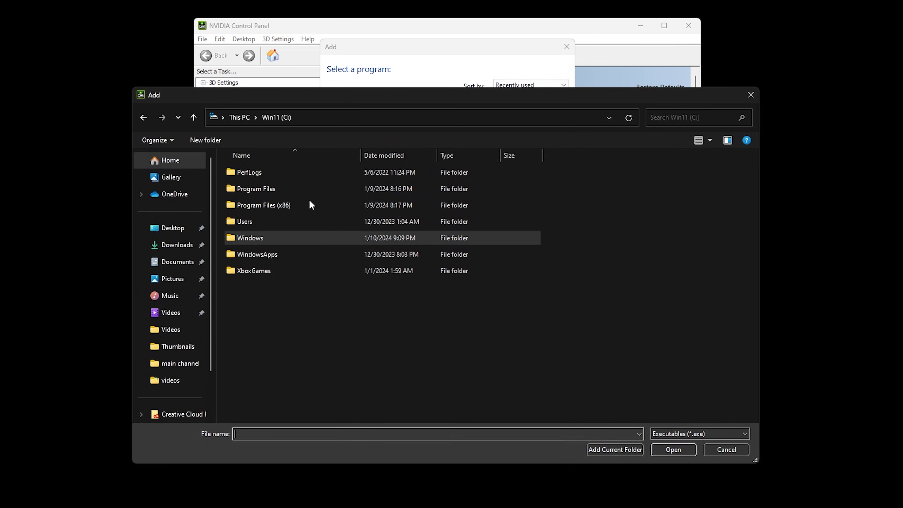
pyautogui.doubleClick(257, 224)
pyautogui.doubleClick(262, 175)
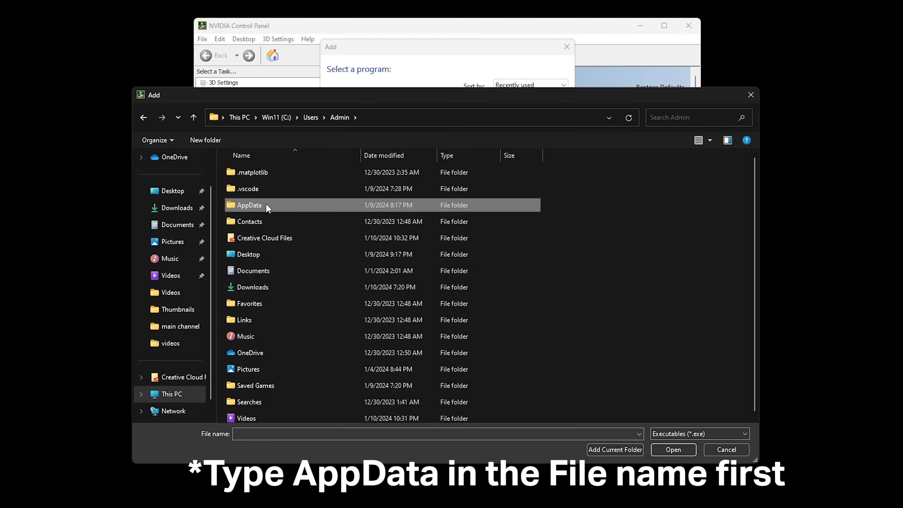
pyautogui.doubleClick(265, 206)
pyautogui.doubleClick(274, 176)
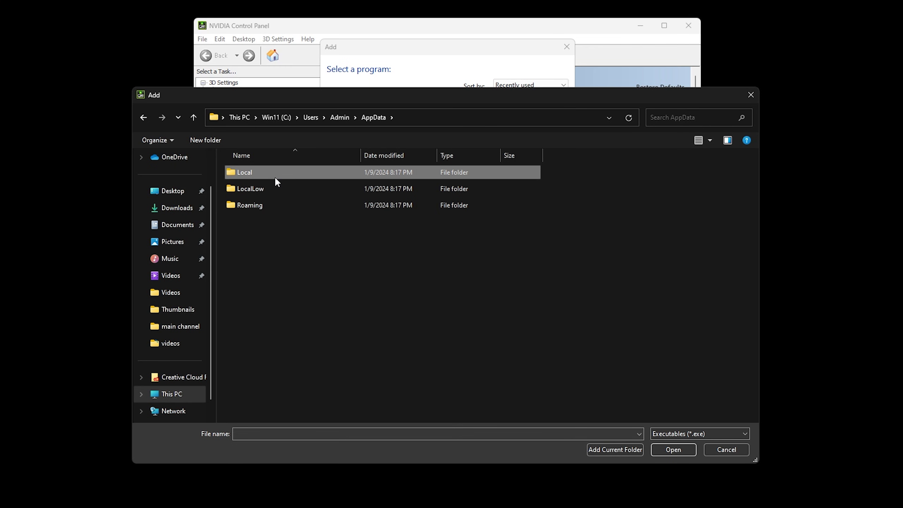
pyautogui.doubleClick(254, 386)
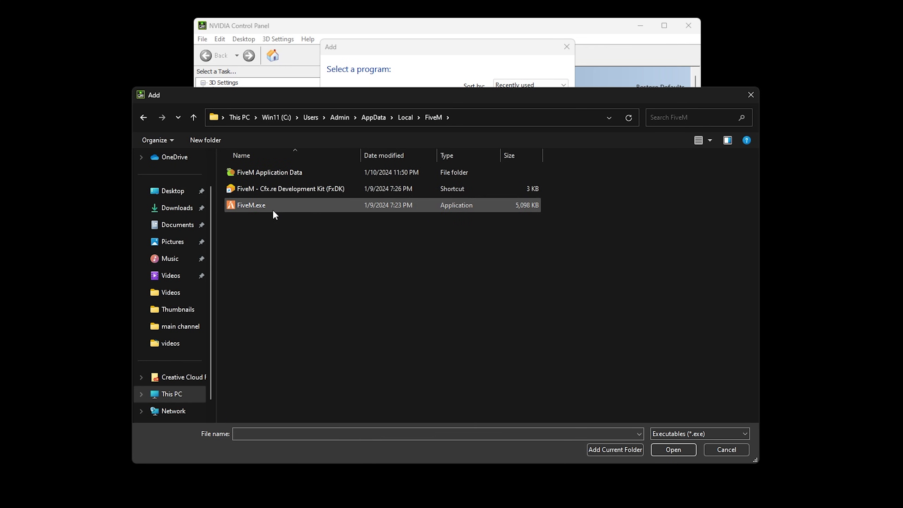
pyautogui.doubleClick(275, 205)
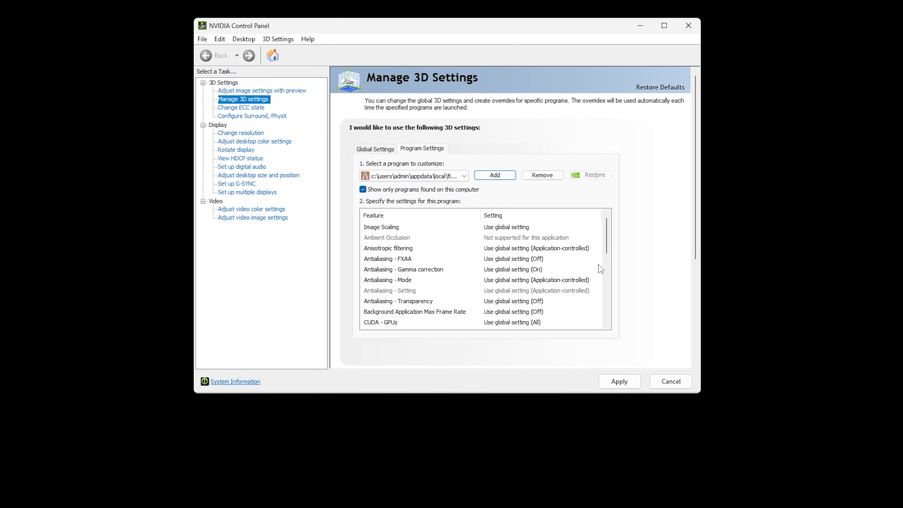
# Step: Turn on FiveM.exe's Background Application Max Frame Rate at 60 FPS
pyautogui.click(532, 313)
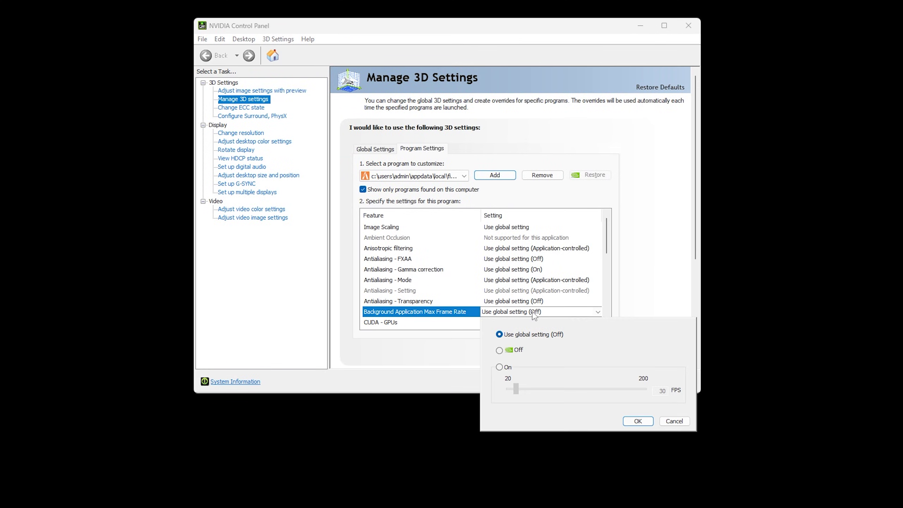
pyautogui.click(499, 366)
pyautogui.write('60')
pyautogui.click(636, 421)
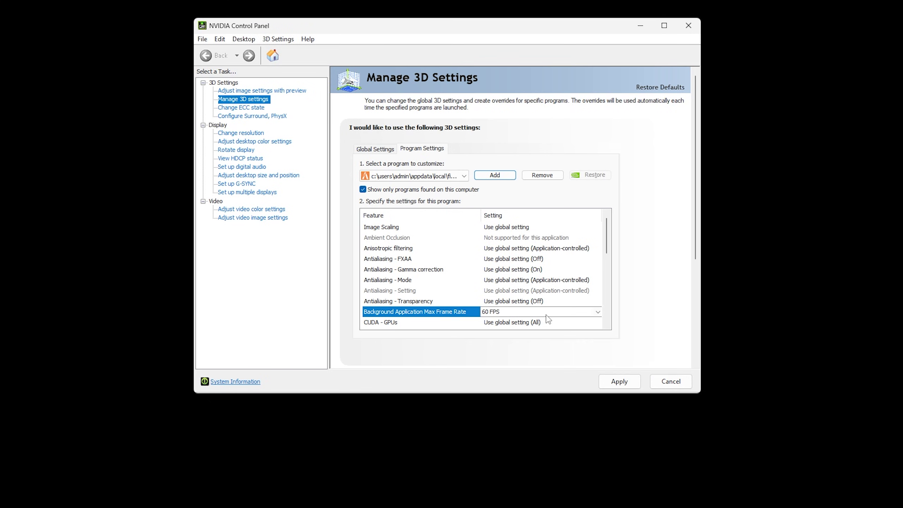
# Step: Turn on a 150 FPS Max Frame Rate for FiveM.exe and apply both caps
pyautogui.scroll(-2, 608, 270)
pyautogui.scroll(-1, 610, 272)
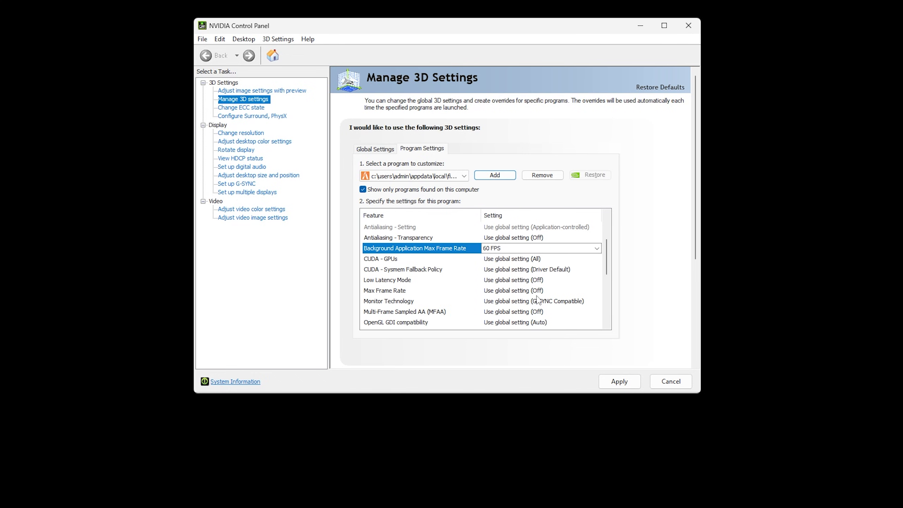
pyautogui.click(515, 291)
pyautogui.click(515, 291)
pyautogui.click(518, 346)
pyautogui.doubleClick(667, 369)
pyautogui.write('150')
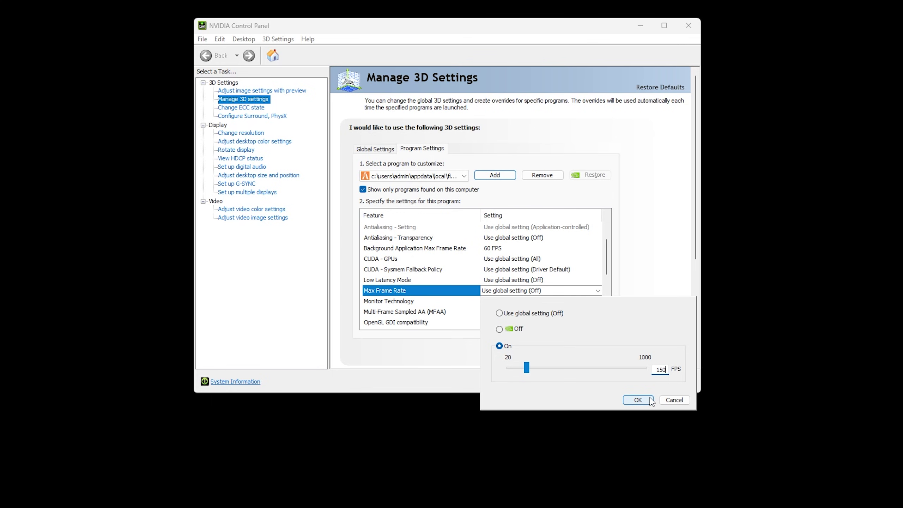
pyautogui.click(650, 400)
pyautogui.click(620, 379)
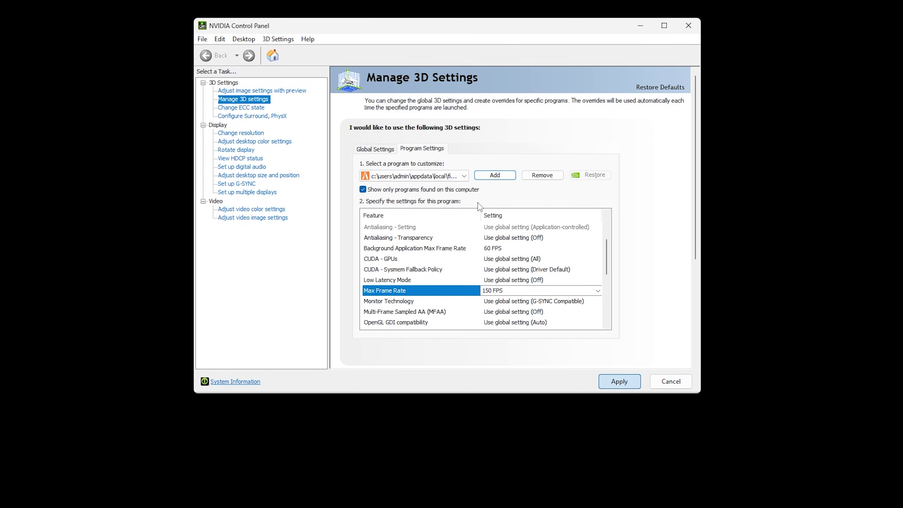
pyautogui.click(495, 177)
# Step: Open the FiveM Application Data folder and add FiveM_Diag.exe as a program
pyautogui.click(548, 302)
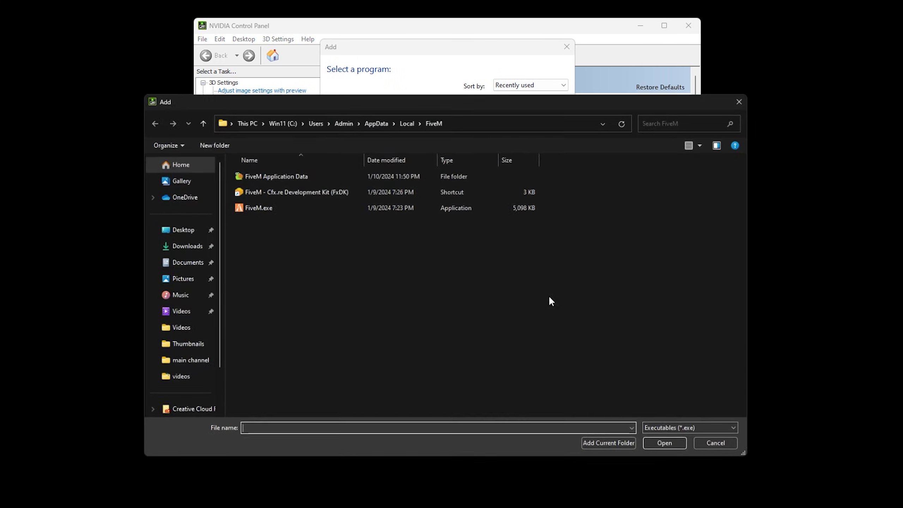
pyautogui.doubleClick(303, 172)
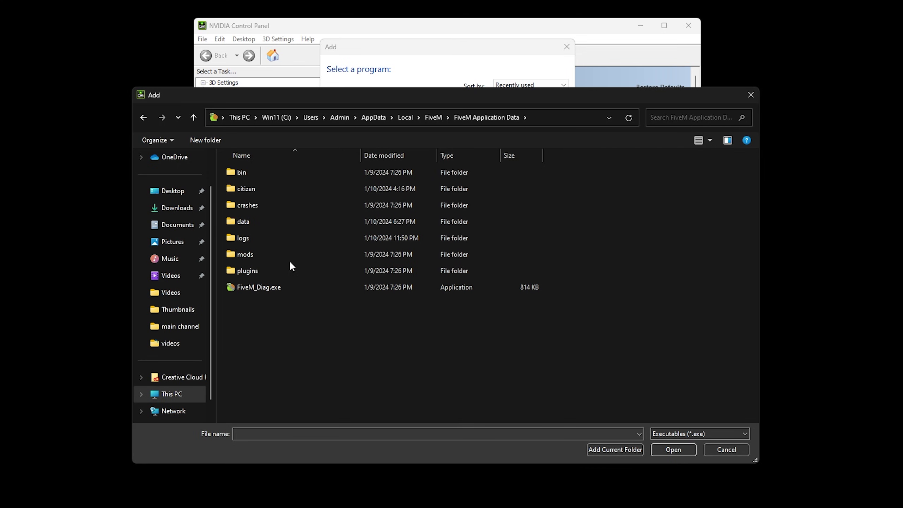
pyautogui.click(271, 288)
pyautogui.doubleClick(271, 288)
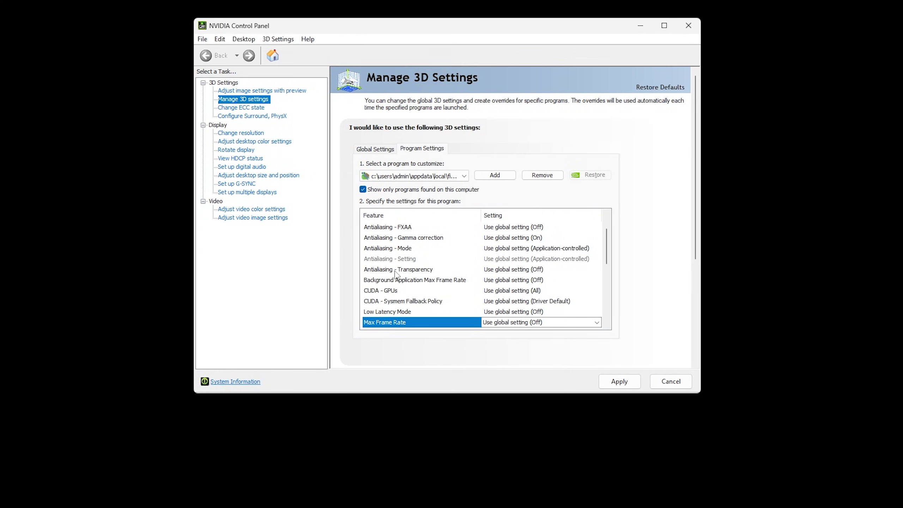
# Step: Turn on a 60 FPS background application frame rate cap for FiveM_Diag.exe
pyautogui.click(528, 281)
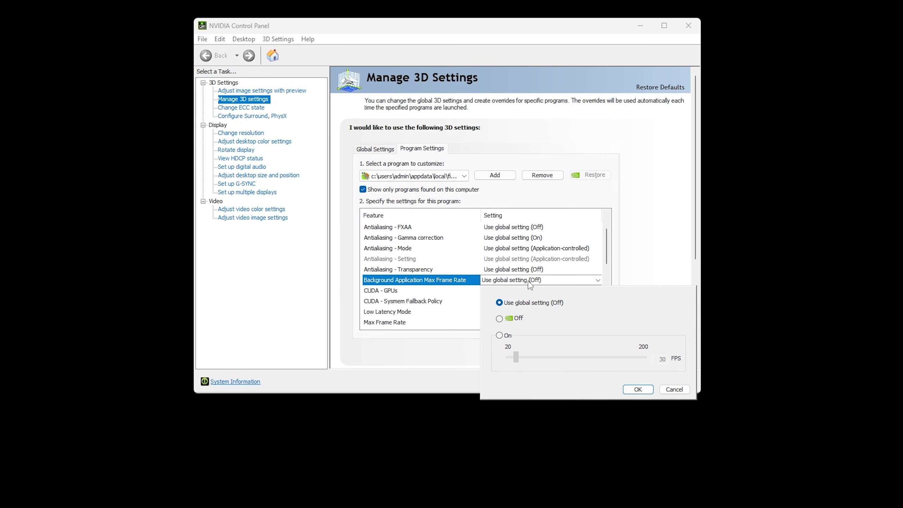
pyautogui.click(508, 336)
pyautogui.write('6')
pyautogui.click(636, 389)
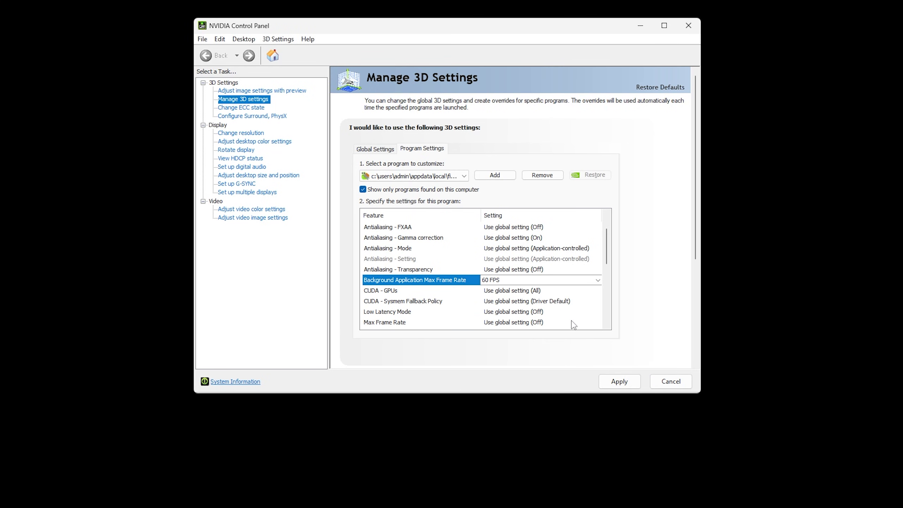
# Step: Cap FiveM_Diag.exe's max frame rate at 150 FPS, apply, and bring up the Add program list
pyautogui.click(540, 322)
pyautogui.click(499, 377)
pyautogui.doubleClick(657, 401)
pyautogui.write('150')
pyautogui.click(636, 430)
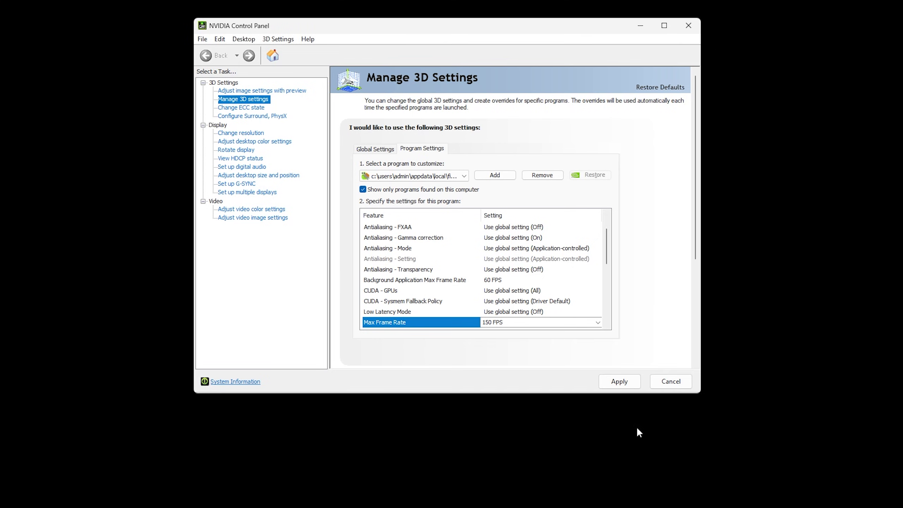
pyautogui.click(619, 381)
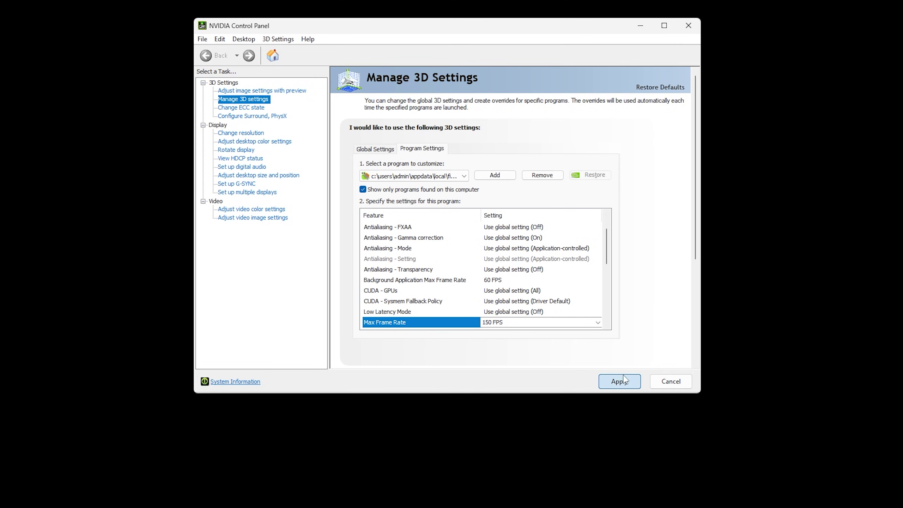
pyautogui.click(496, 179)
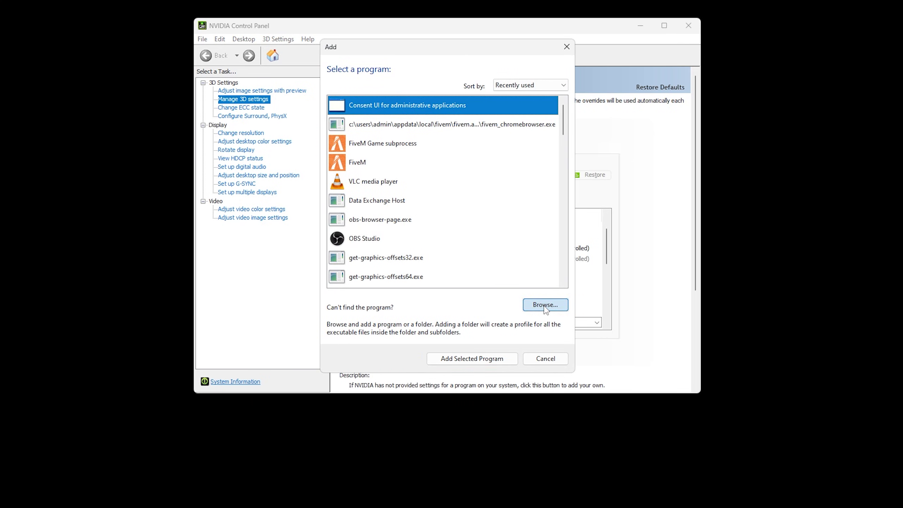
# Step: Browse to data\cache\subprocess, show all files, and add FiveM_b2699_DumpServer as a program
pyautogui.click(545, 305)
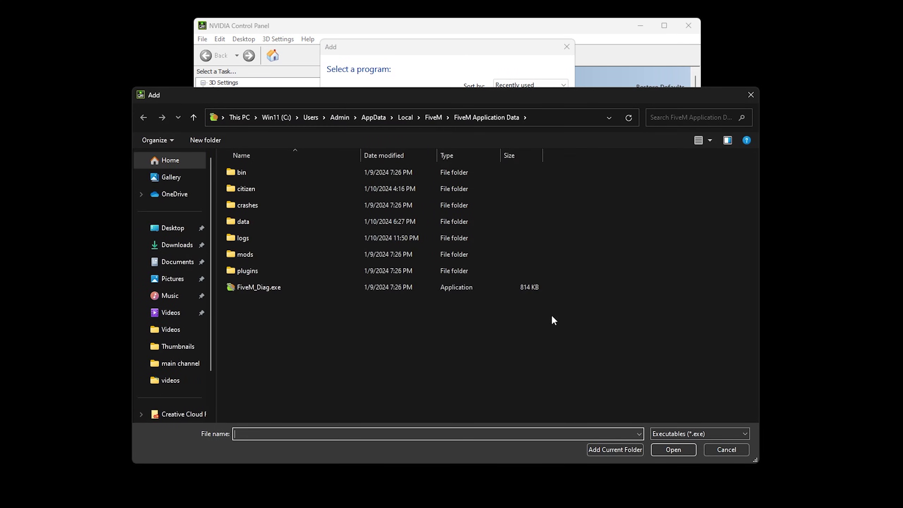
pyautogui.doubleClick(287, 216)
pyautogui.doubleClick(283, 172)
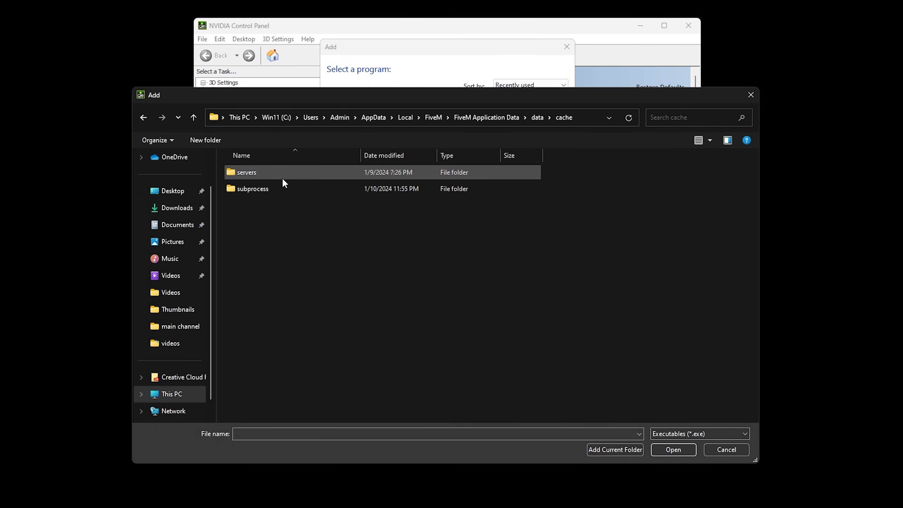
pyautogui.doubleClick(275, 188)
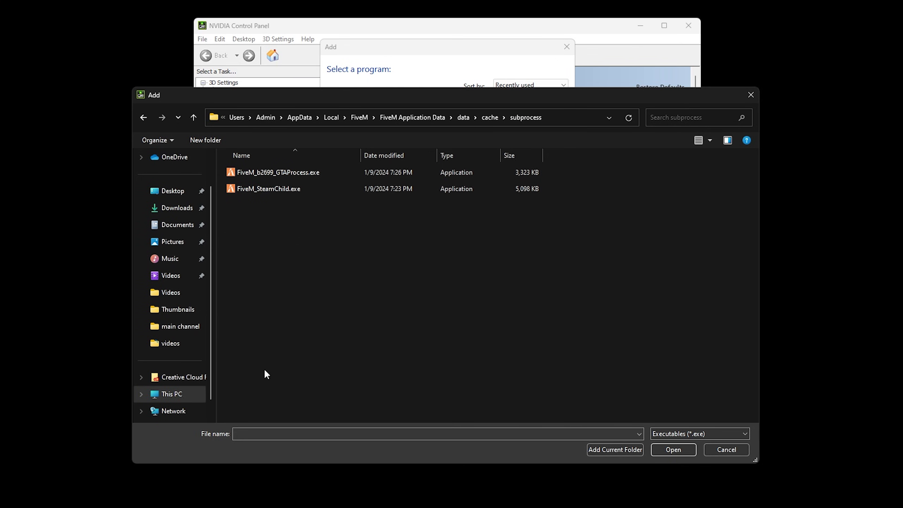
pyautogui.click(242, 431)
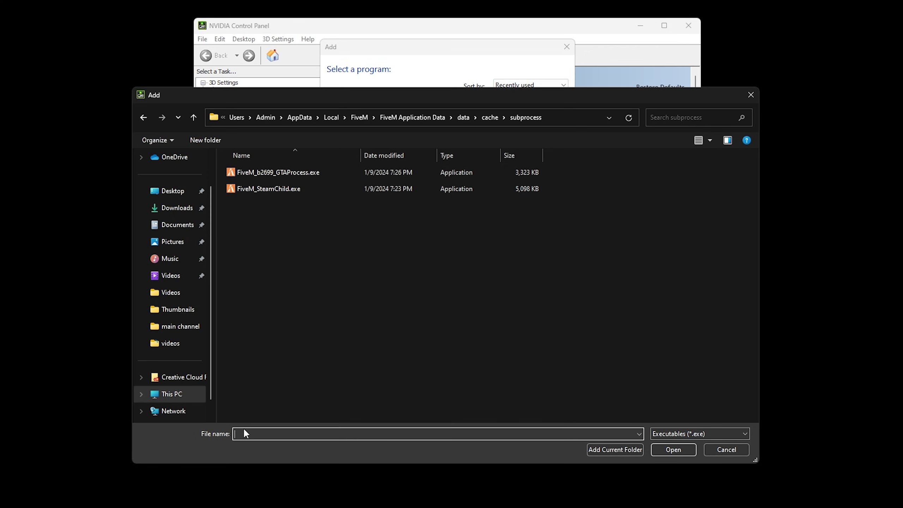
pyautogui.press('Return')
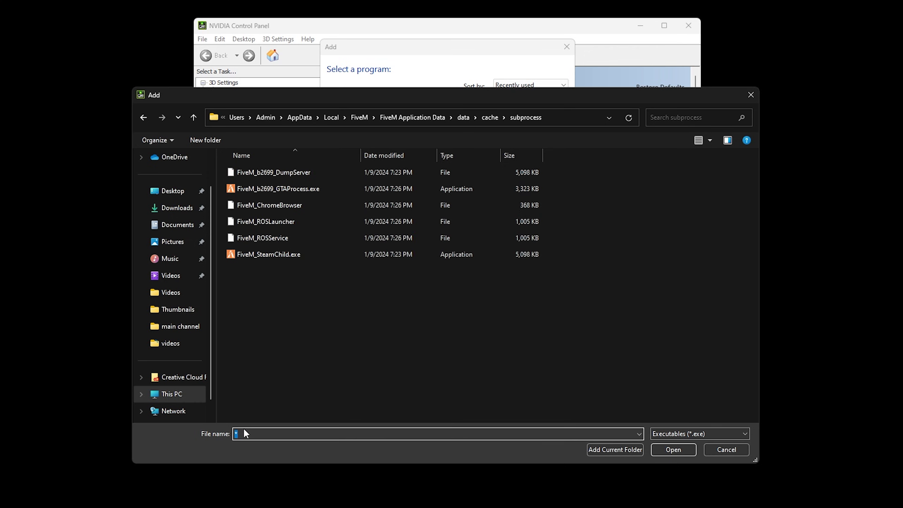
pyautogui.doubleClick(291, 172)
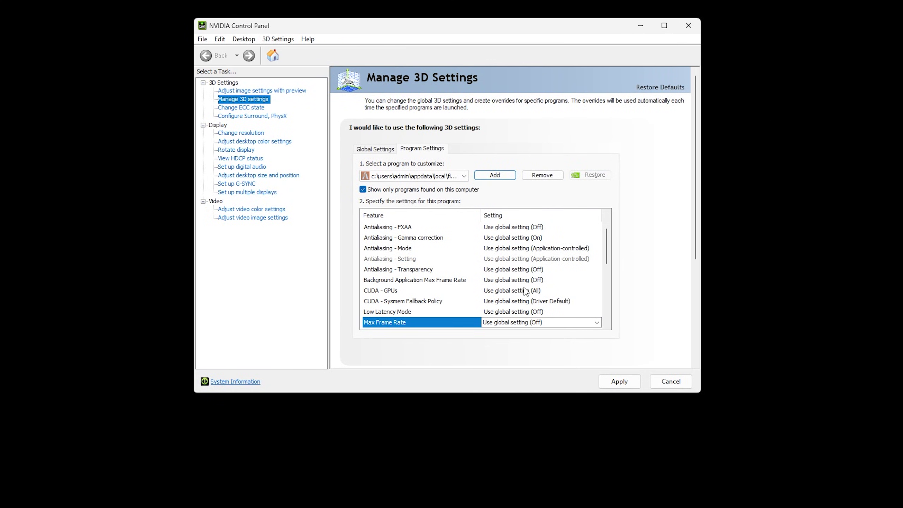
# Step: Cap FiveM_b2699_DumpServer at 60 FPS in the background and 150 FPS maximum, and apply
pyautogui.click(523, 280)
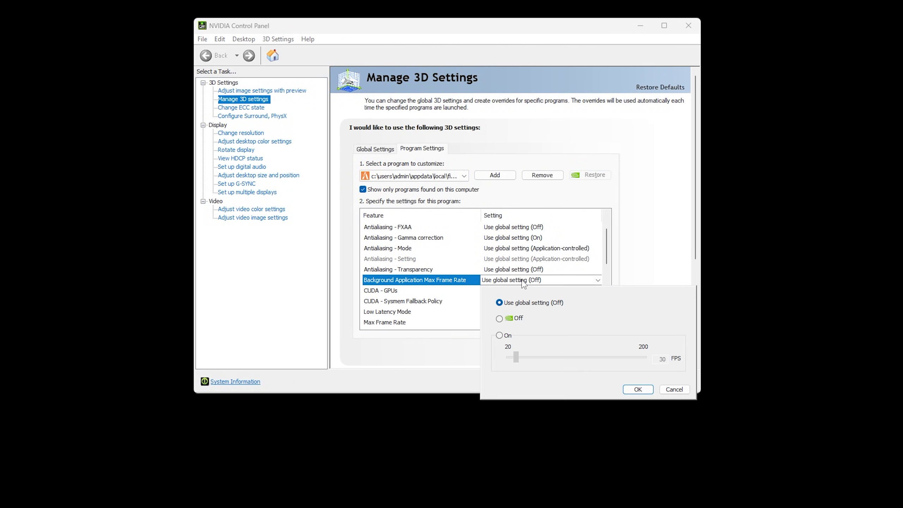
pyautogui.click(508, 337)
pyautogui.write('60')
pyautogui.click(637, 389)
pyautogui.click(530, 322)
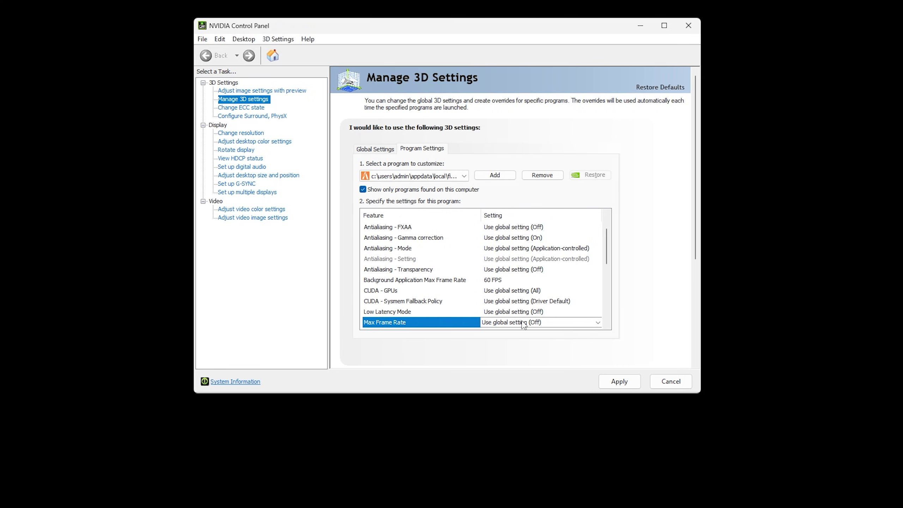
pyautogui.click(529, 321)
pyautogui.click(507, 379)
pyautogui.press('Tab')
pyautogui.write('150')
pyautogui.click(637, 431)
pyautogui.click(607, 381)
# Step: Add another FiveM executable and turn on its 60 FPS background frame rate cap
pyautogui.click(494, 175)
pyautogui.click(545, 305)
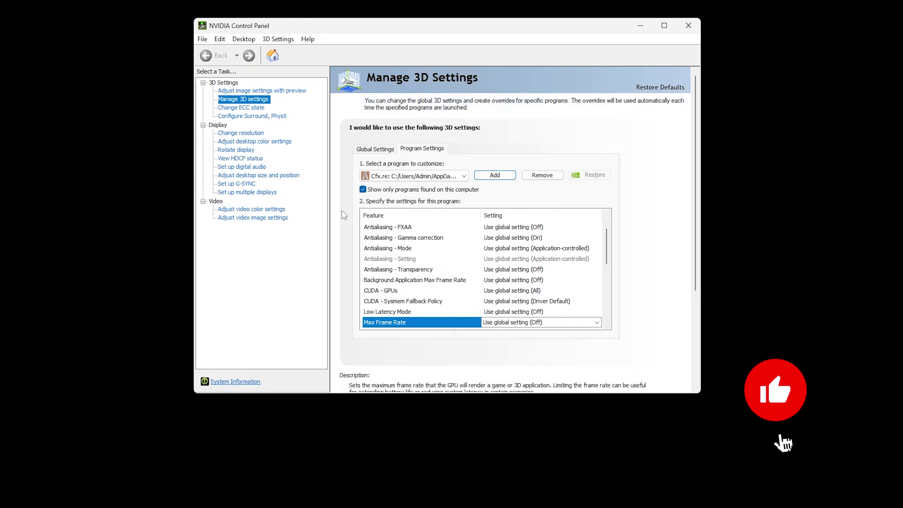
pyautogui.click(517, 283)
pyautogui.click(504, 337)
pyautogui.click(637, 388)
pyautogui.click(537, 326)
# Step: Set the Cfx.re program's max frame rate to 150 FPS, apply, and browse for the next executable
pyautogui.click(537, 326)
pyautogui.moveTo(527, 399); pyautogui.dragTo(512, 399)
pyautogui.click(637, 427)
pyautogui.click(619, 382)
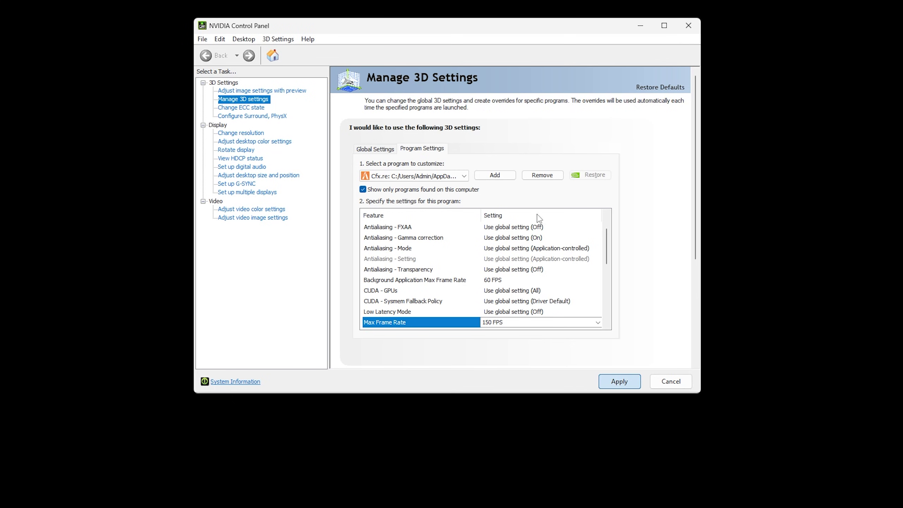
pyautogui.click(494, 175)
pyautogui.click(543, 302)
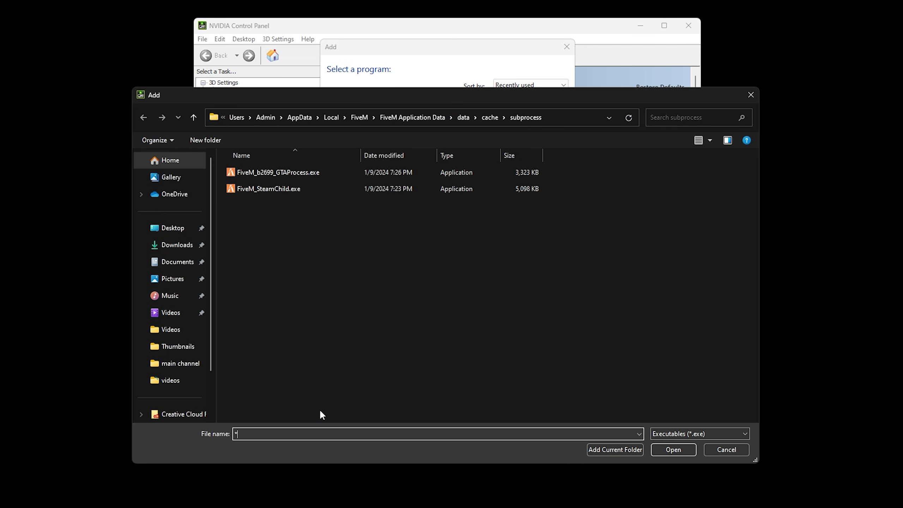
# Step: Add the selected FiveM executable with 60 FPS background and 150 FPS max caps, applied
pyautogui.doubleClick(277, 206)
pyautogui.click(512, 280)
pyautogui.click(499, 336)
pyautogui.click(631, 385)
pyautogui.click(533, 322)
pyautogui.click(513, 399)
pyautogui.click(637, 432)
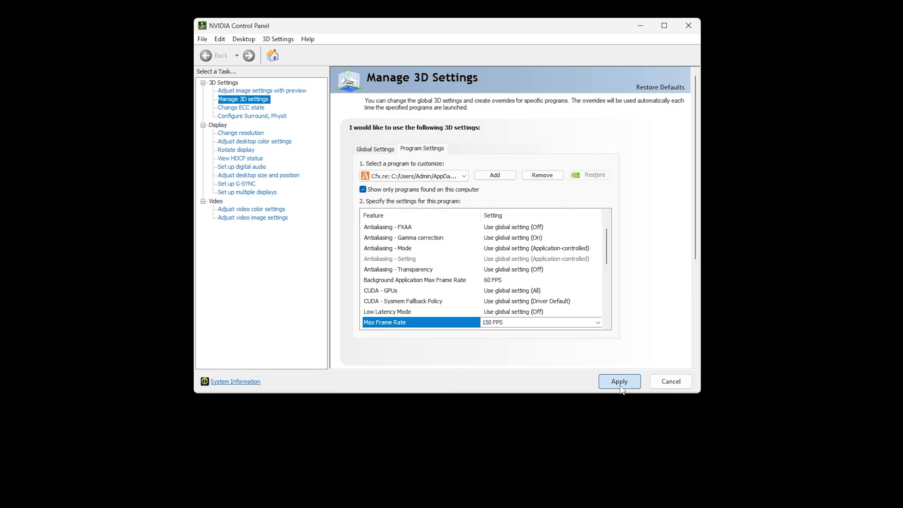
pyautogui.click(619, 380)
# Step: Add a second FiveM executable and cap it at 60 FPS background and 150 FPS maximum
pyautogui.click(495, 175)
pyautogui.click(534, 296)
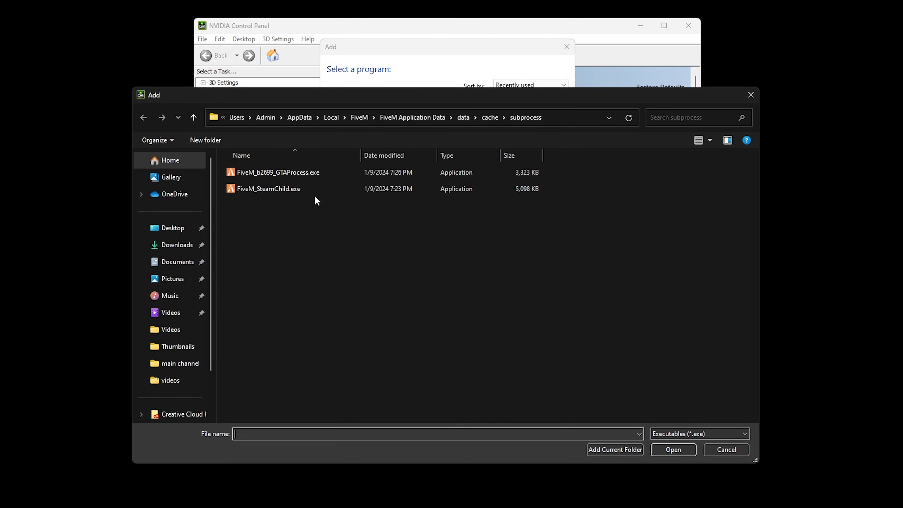
pyautogui.doubleClick(306, 226)
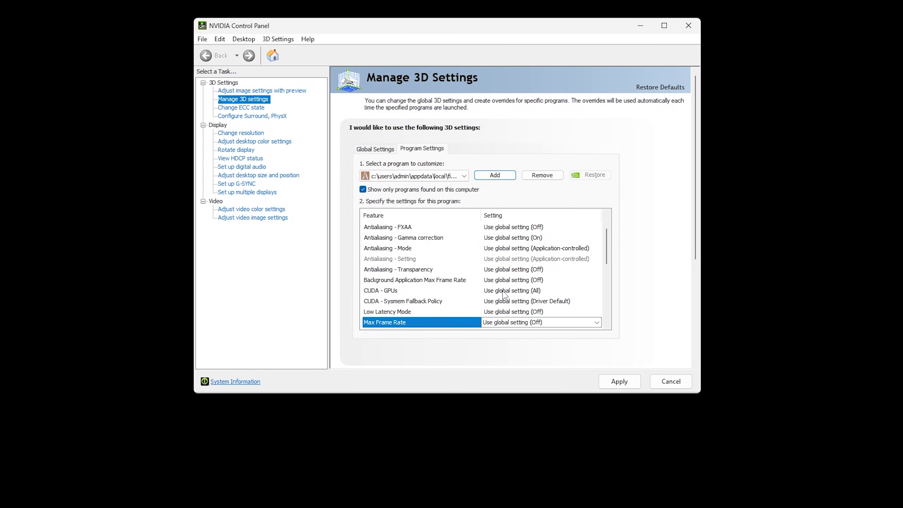
pyautogui.click(513, 280)
pyautogui.click(499, 335)
pyautogui.click(638, 389)
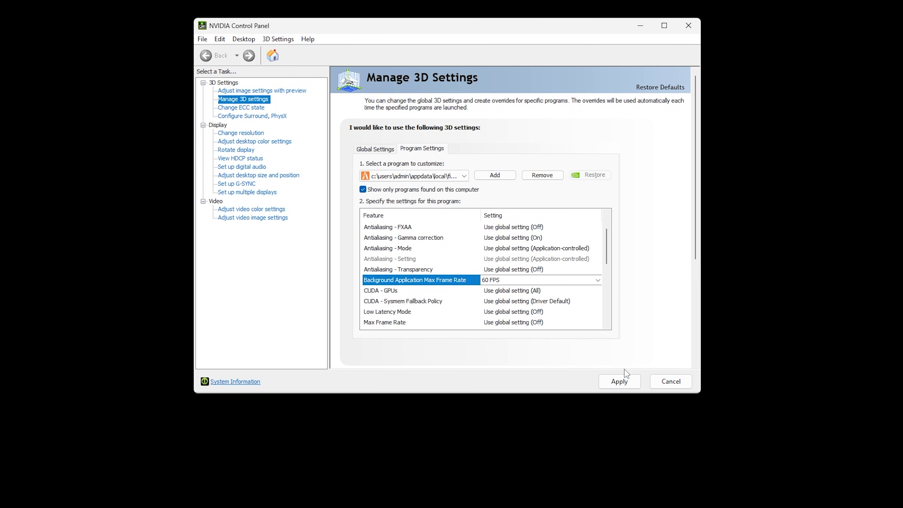
pyautogui.click(569, 322)
pyautogui.click(499, 377)
pyautogui.doubleClick(660, 401)
pyautogui.write('150')
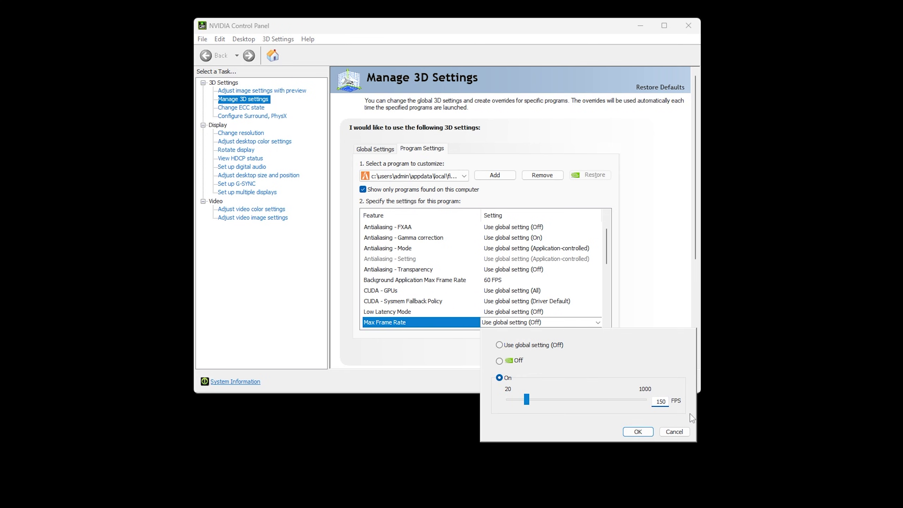
pyautogui.click(638, 431)
pyautogui.click(624, 385)
# Step: Add a third FiveM executable with a 60 FPS background cap and 150 FPS max frame rate
pyautogui.click(495, 175)
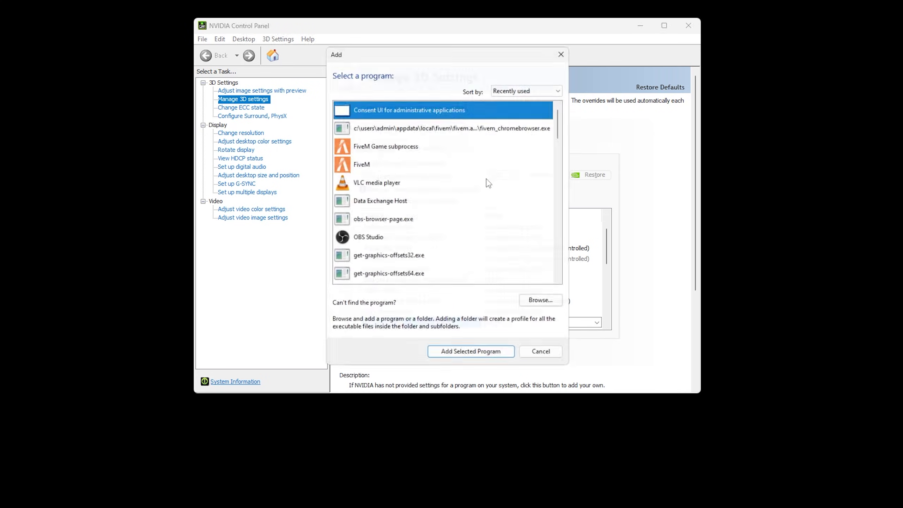
pyautogui.click(540, 298)
pyautogui.doubleClick(288, 238)
pyautogui.click(518, 281)
pyautogui.click(499, 335)
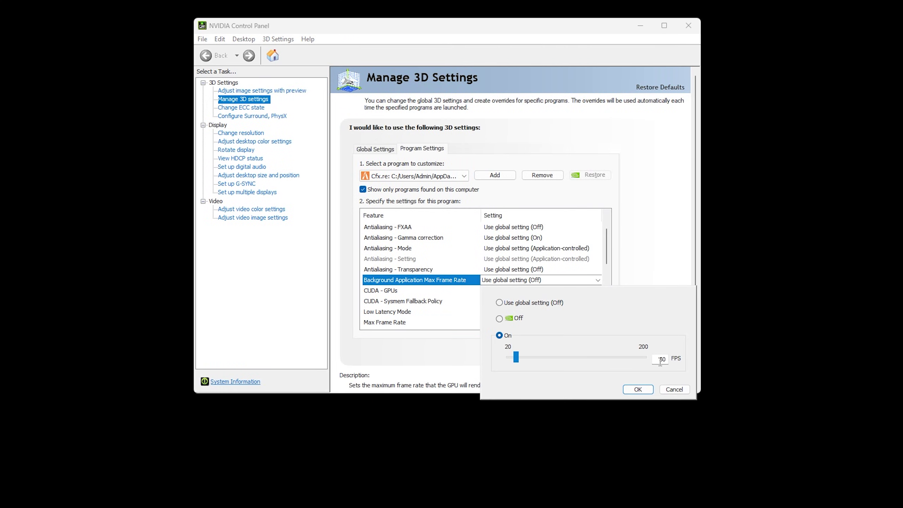
pyautogui.write('60')
pyautogui.click(638, 389)
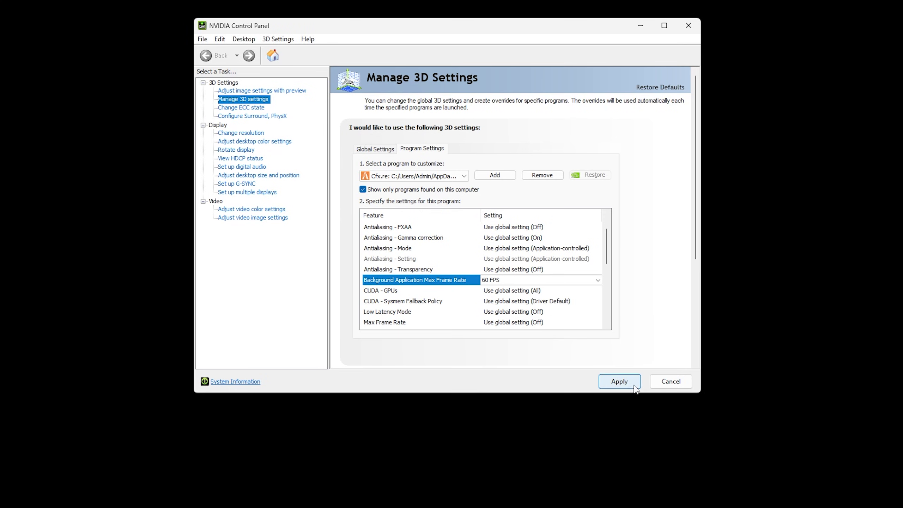
pyautogui.click(540, 322)
pyautogui.click(499, 377)
pyautogui.write('150')
pyautogui.click(637, 431)
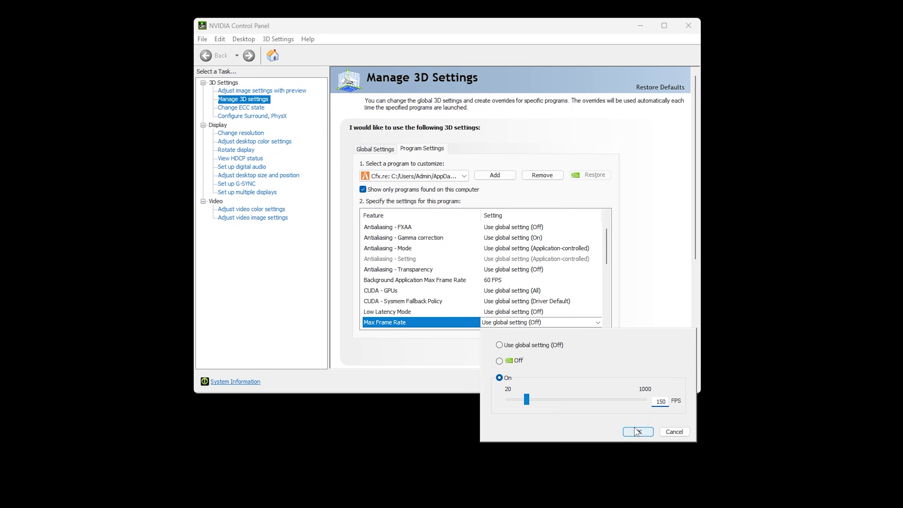
pyautogui.click(495, 176)
# Step: Add FiveM_SteamChild.exe and turn on its 60 FPS background frame rate cap
pyautogui.click(545, 308)
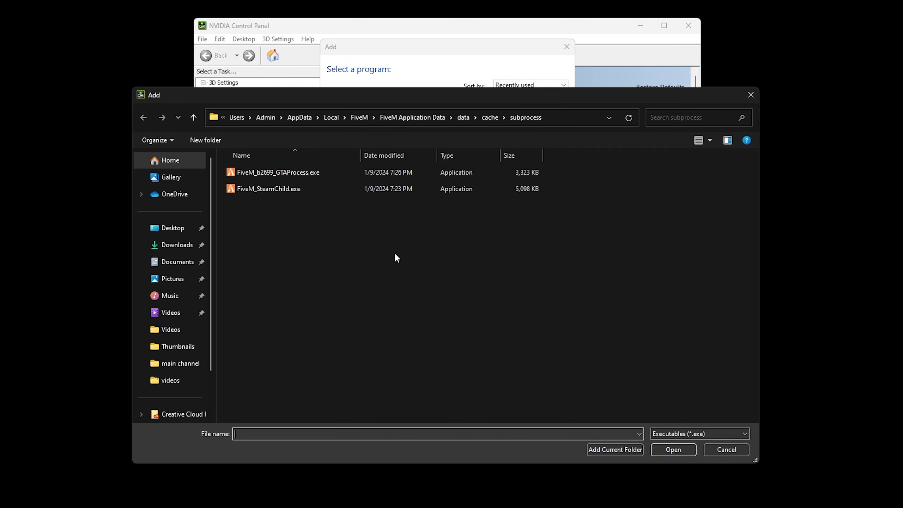
pyautogui.doubleClick(286, 254)
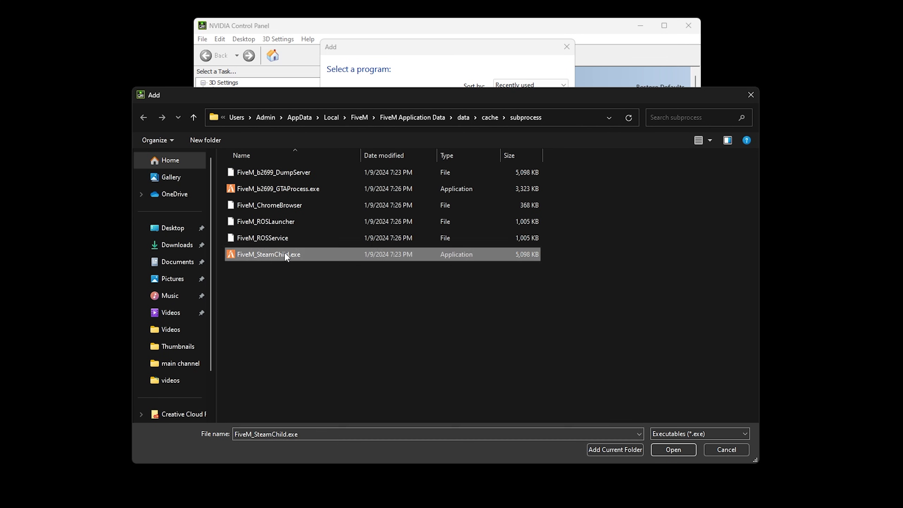
pyautogui.click(508, 280)
pyautogui.click(499, 335)
pyautogui.write('60')
pyautogui.click(637, 389)
# Step: Set FiveM_SteamChild.exe's max frame rate to 144 FPS, apply, and close the control panel
pyautogui.click(520, 323)
pyautogui.click(508, 377)
pyautogui.press('BackSpace')
pyautogui.press('BackSpace')
pyautogui.write('144')
pyautogui.click(637, 431)
pyautogui.click(625, 385)
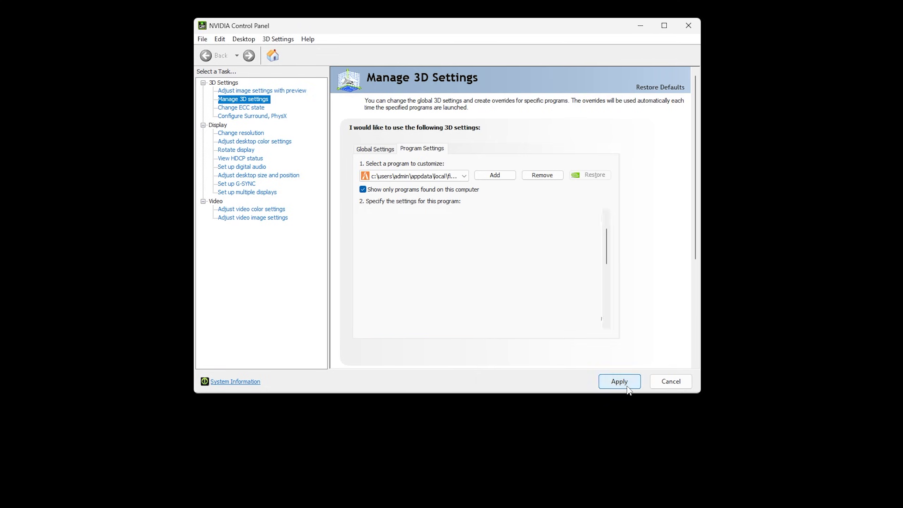
pyautogui.click(686, 26)
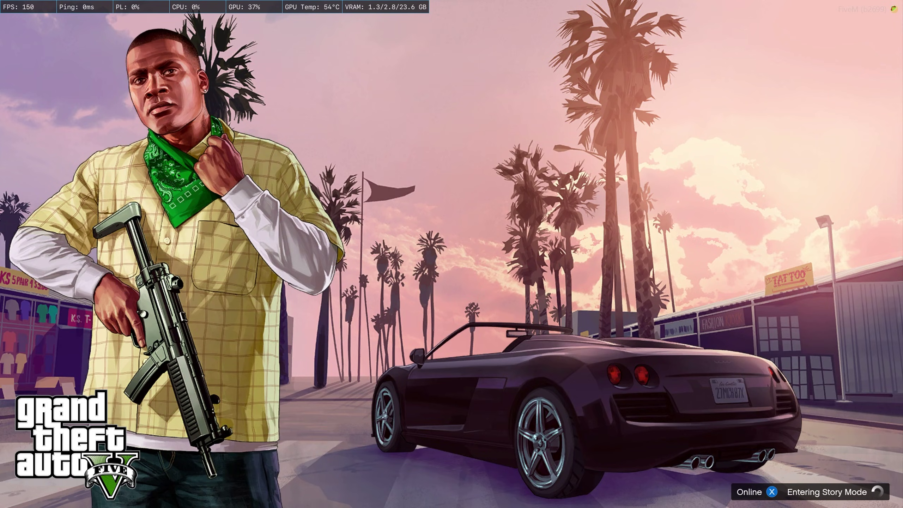
# Step: Launch FiveM's graphics benchmark from Settings > Graphics to check the 150 FPS counter
pyautogui.press('Escape')
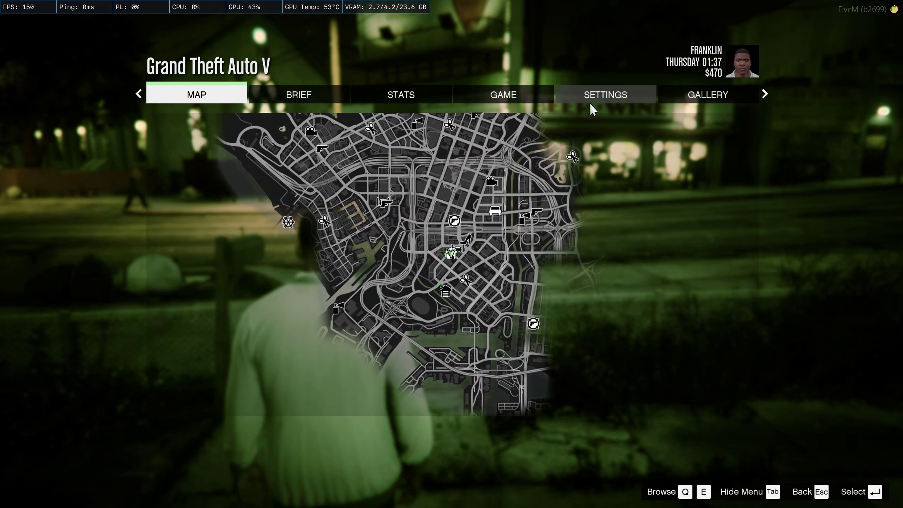
pyautogui.click(592, 98)
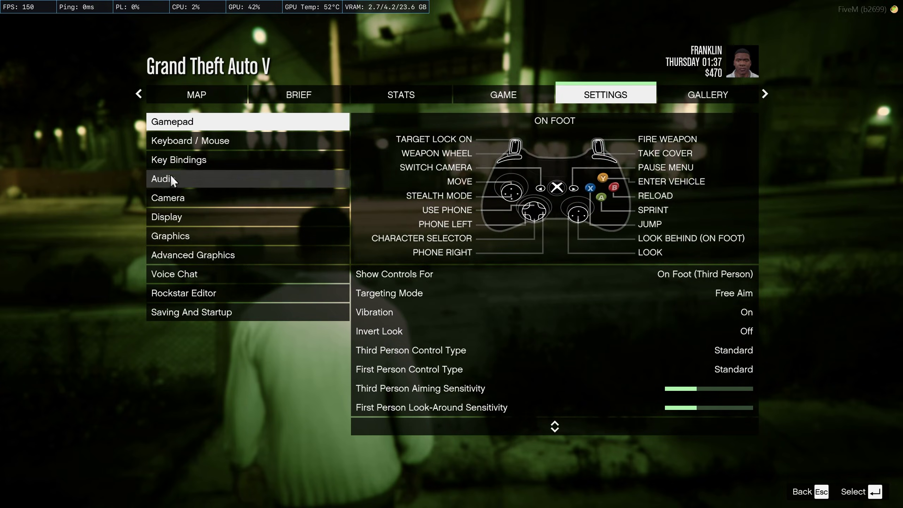
pyautogui.click(185, 216)
pyautogui.click(200, 233)
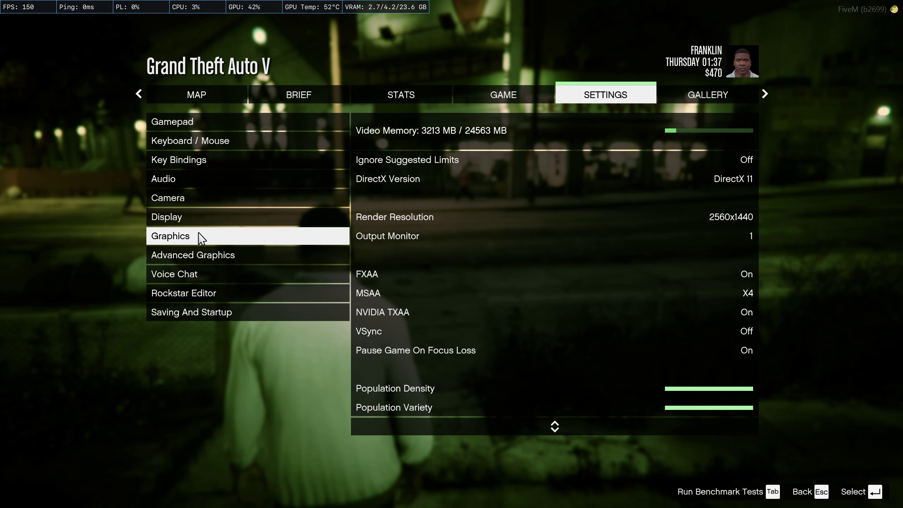
pyautogui.click(773, 493)
pyautogui.click(860, 490)
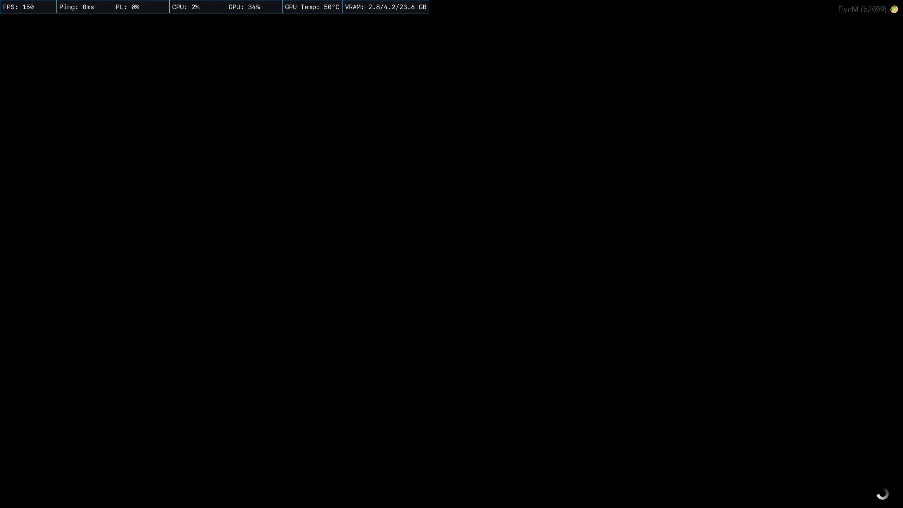